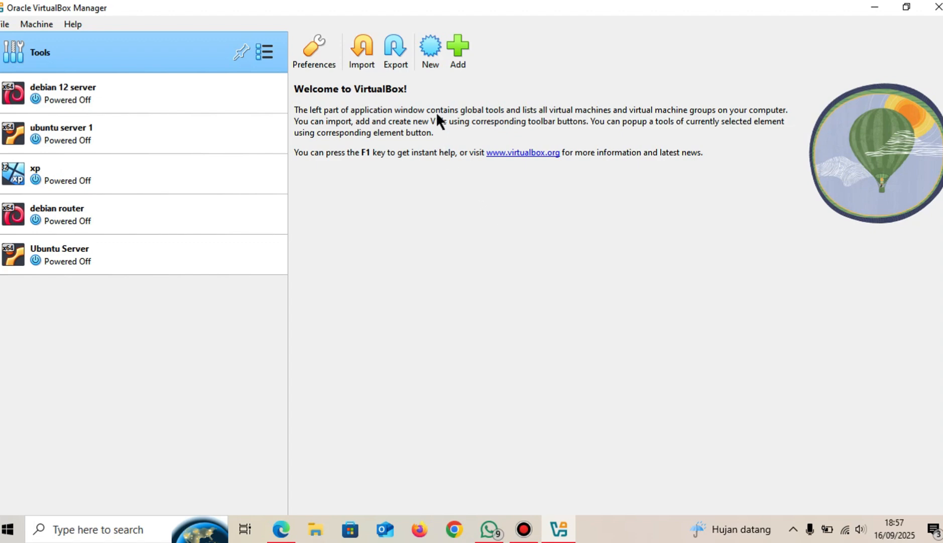
Step: Begin a new virtual machine named "ubuntu server" using the ubuntu-25.04-live-server-amd64.iso image
click(429, 55)
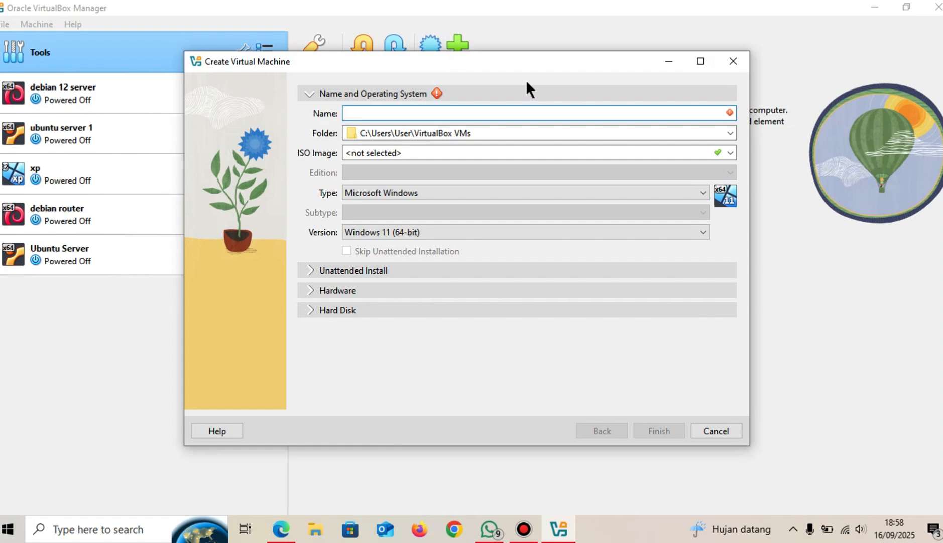
text(ubuntu )
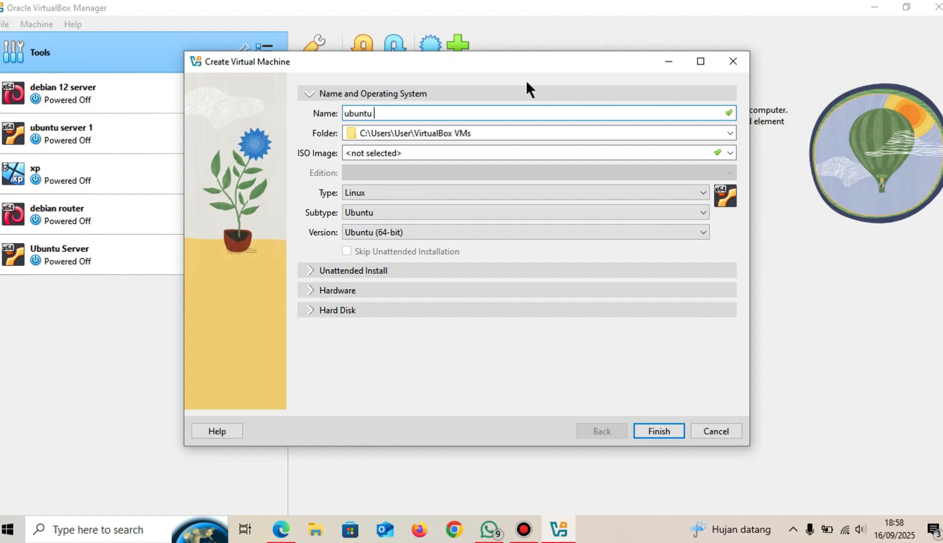
text(server)
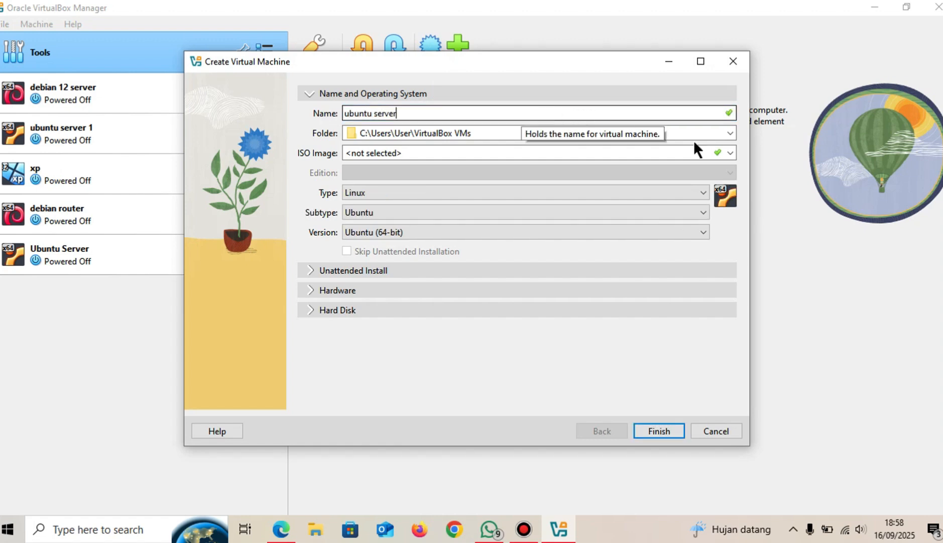
click(733, 150)
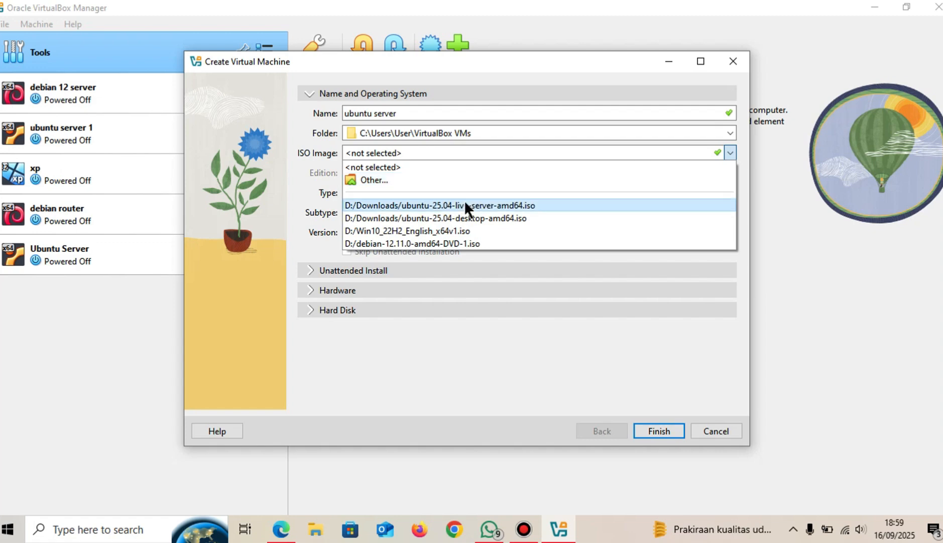
click(606, 206)
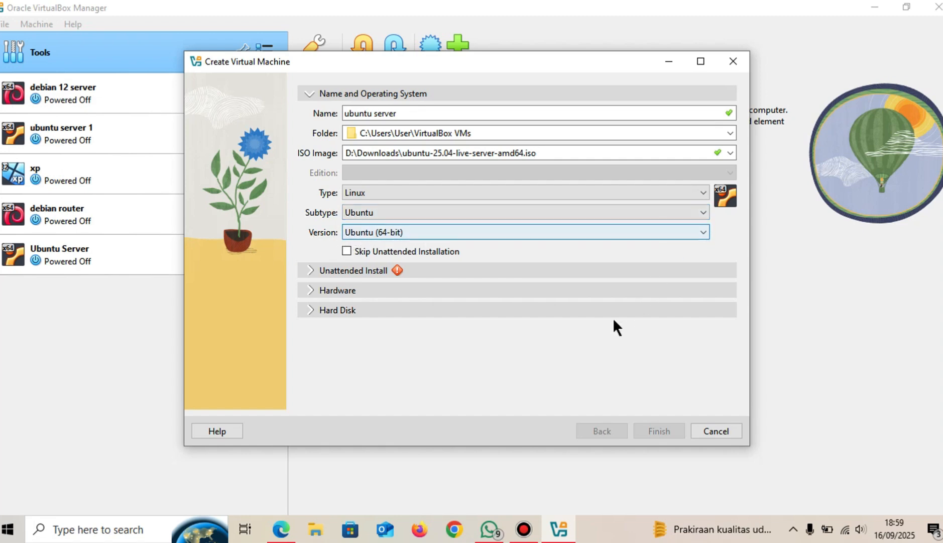
Step: Give the new virtual machine 2 processors and a virtual hard disk of about 8.67 GB
click(415, 280)
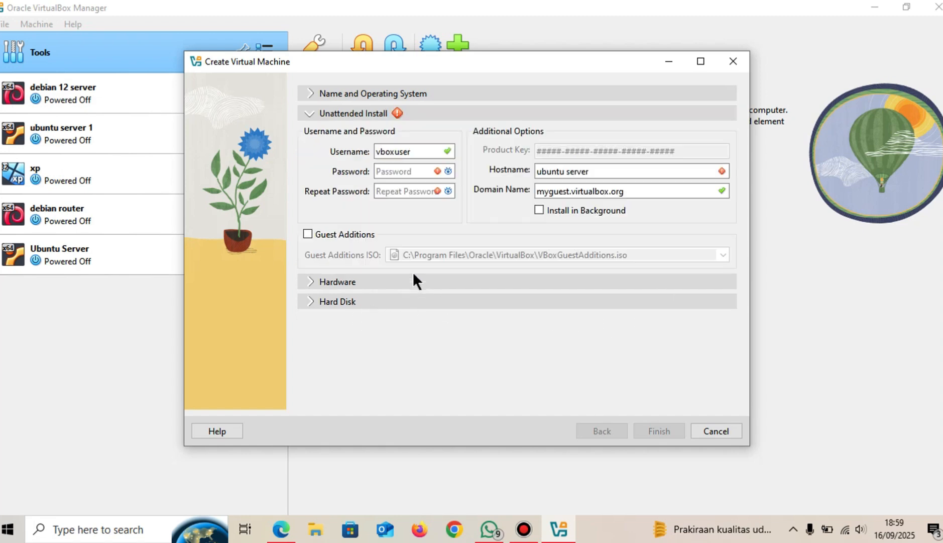
click(380, 285)
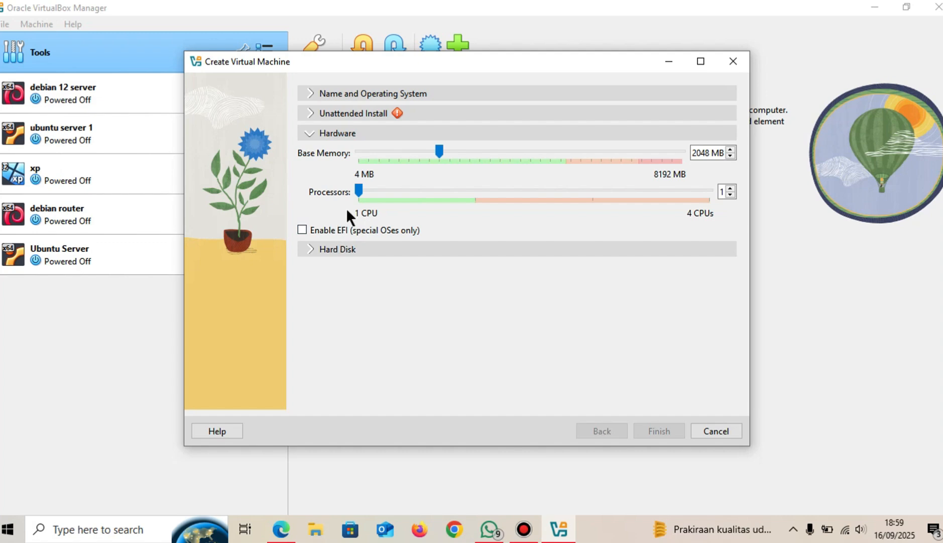
click(732, 188)
click(372, 246)
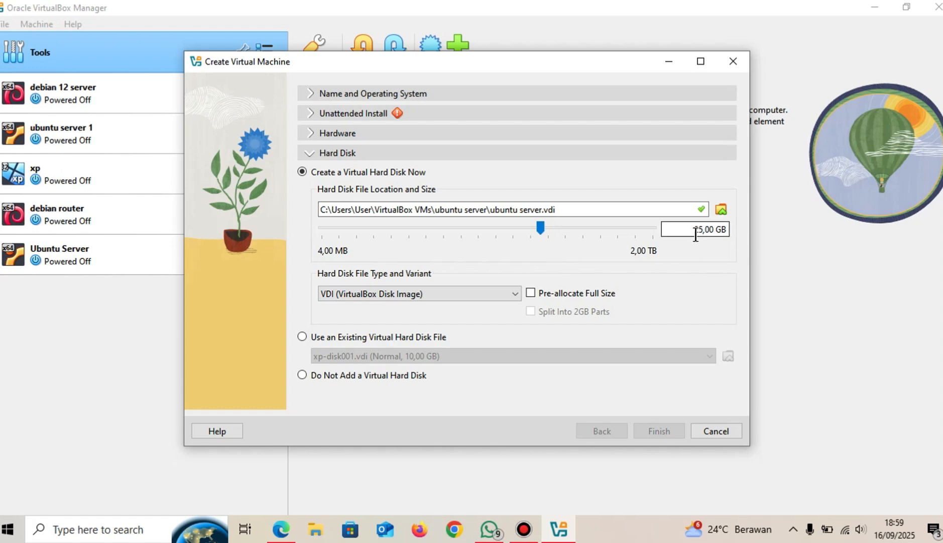
drag(533, 226, 509, 229)
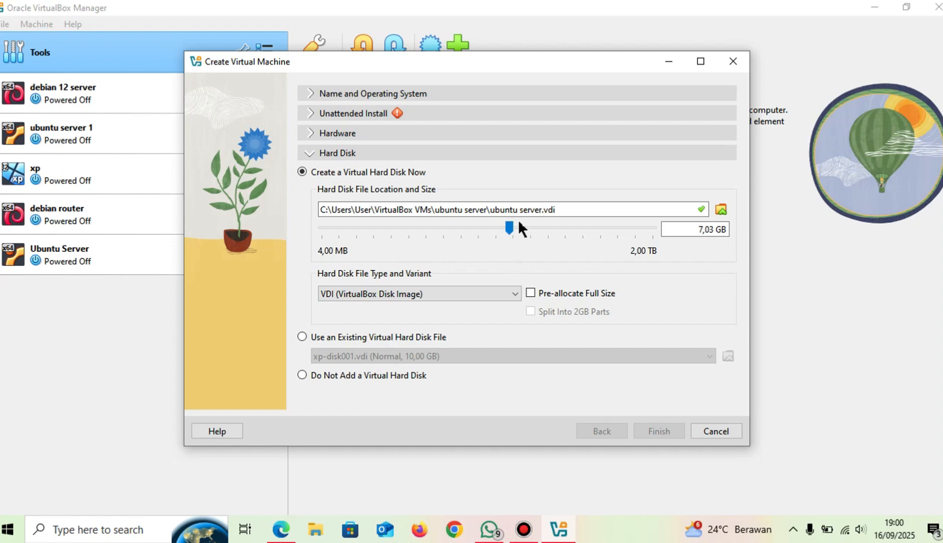
drag(511, 224, 517, 225)
Step: Enable skipping the unattended installation and finish creating the virtual machine
click(390, 92)
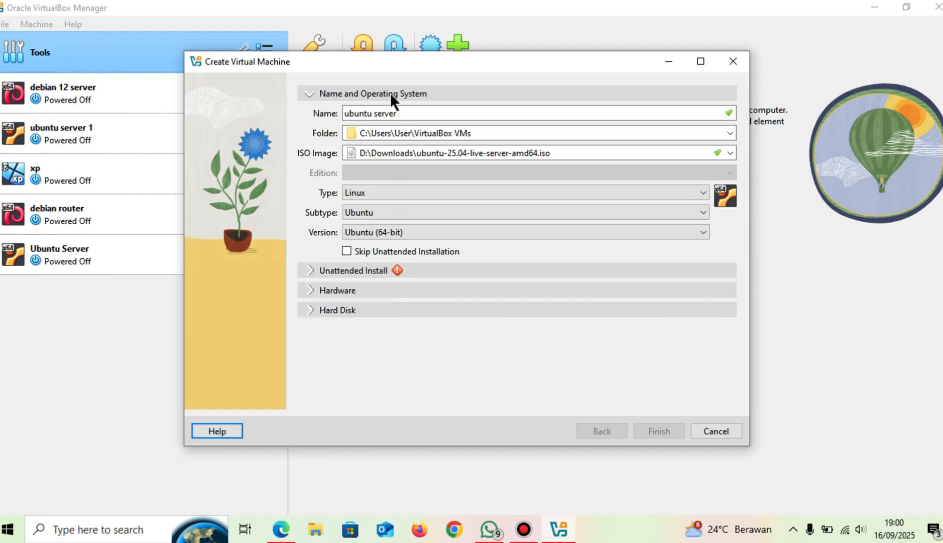
click(348, 249)
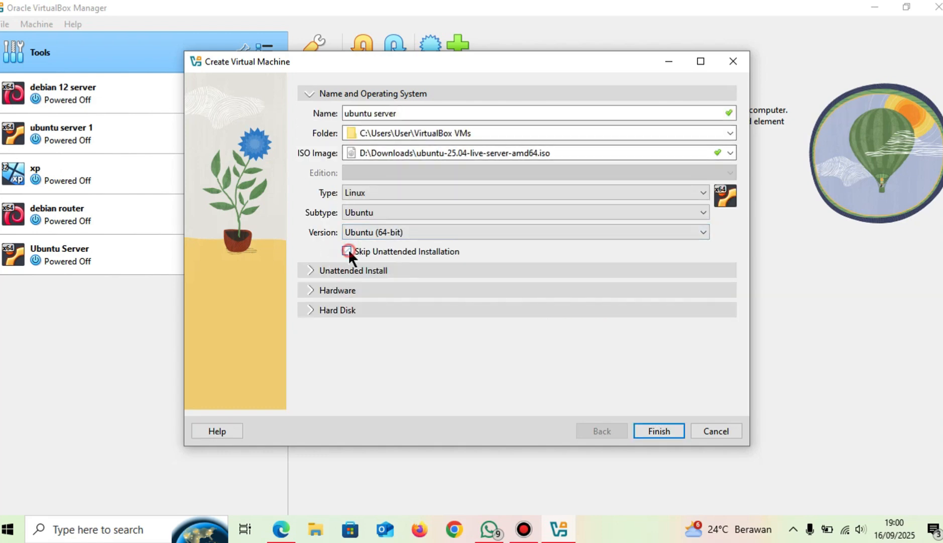
click(678, 430)
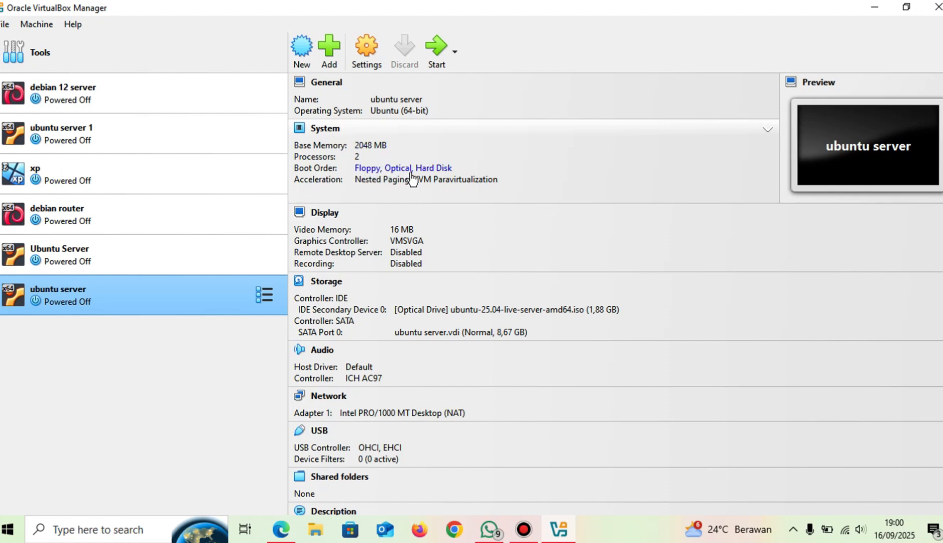
Step: Move Hard Disk to the first place in the ubuntu server machine's boot order and save the settings
click(367, 57)
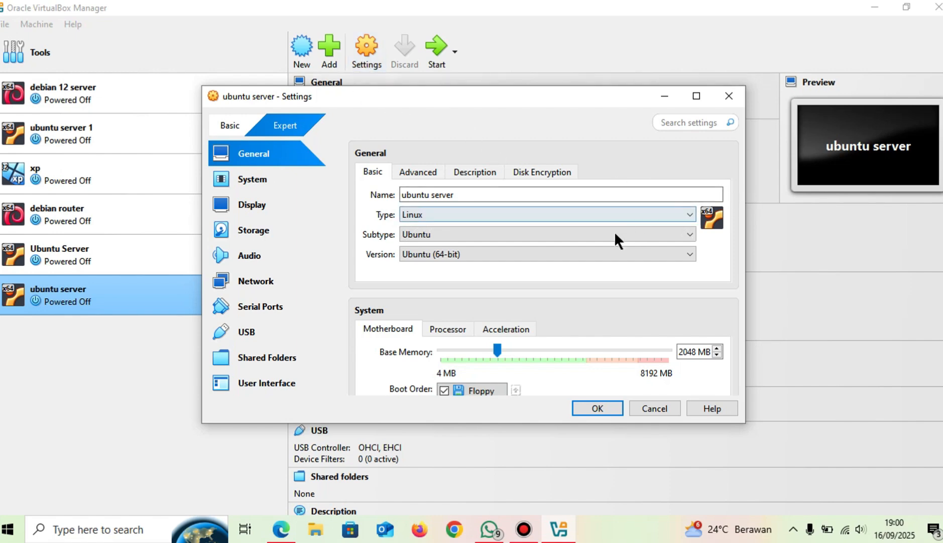
click(310, 180)
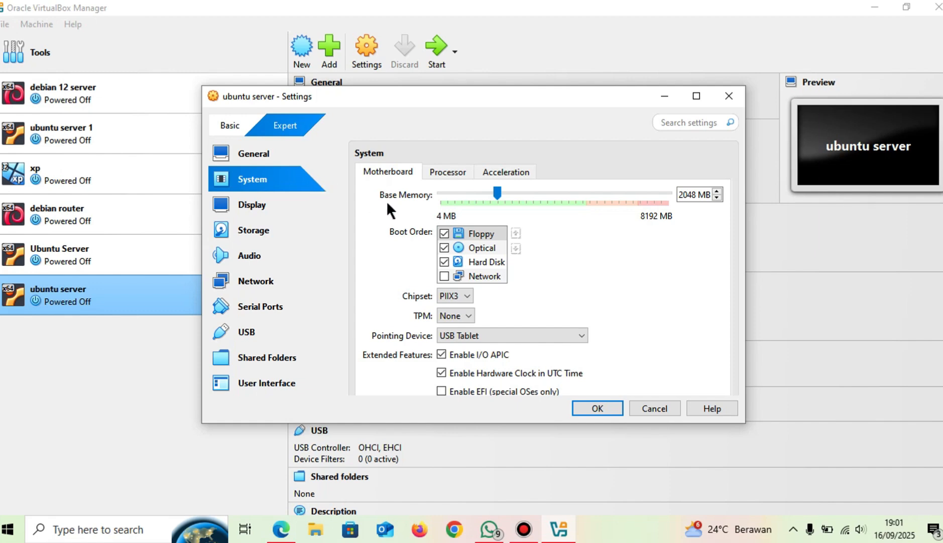
click(489, 261)
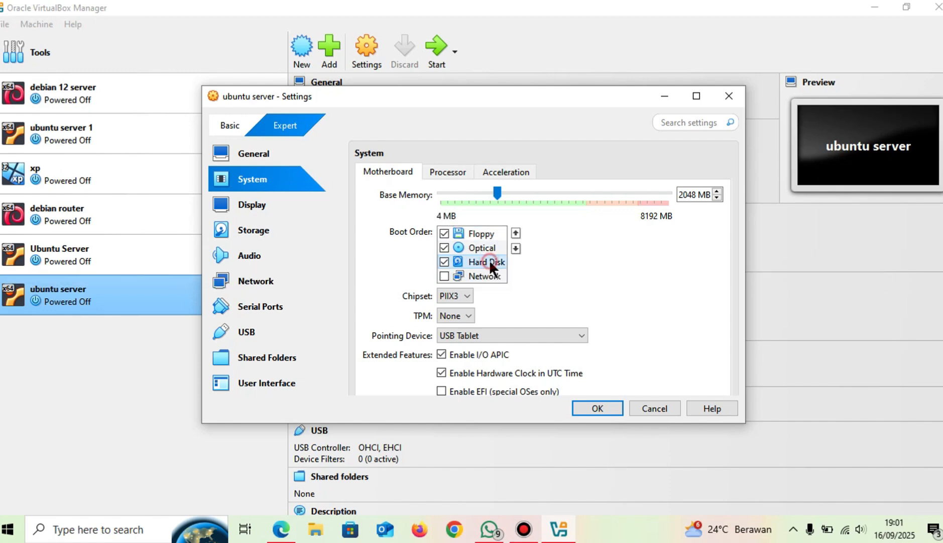
click(516, 234)
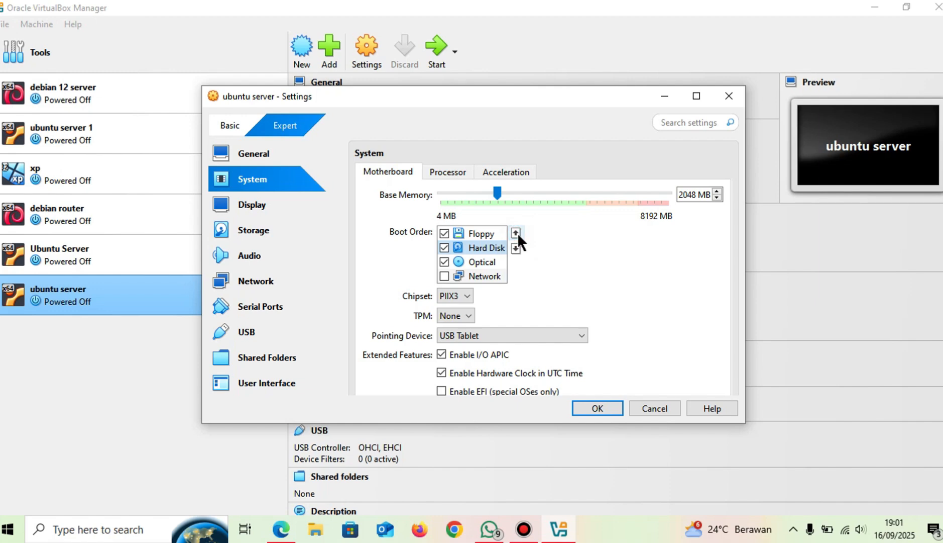
click(516, 234)
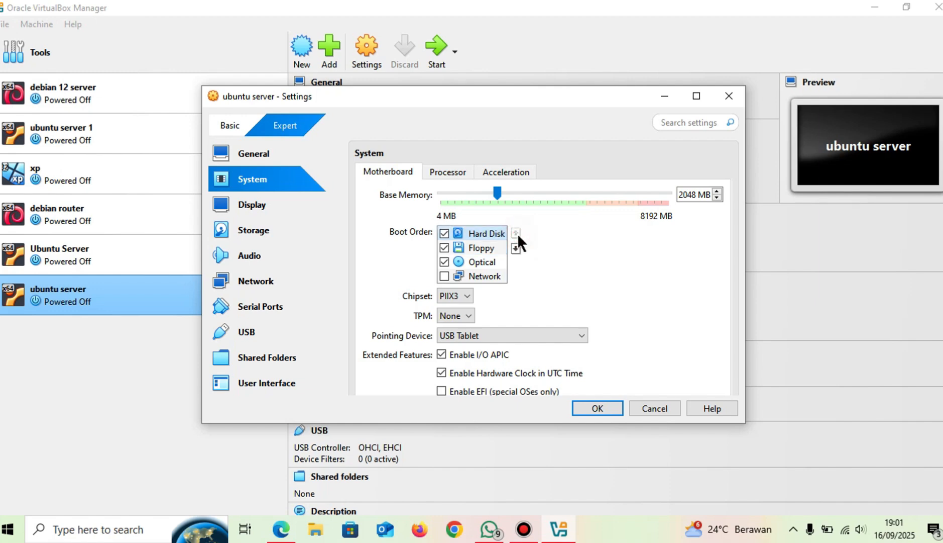
click(598, 407)
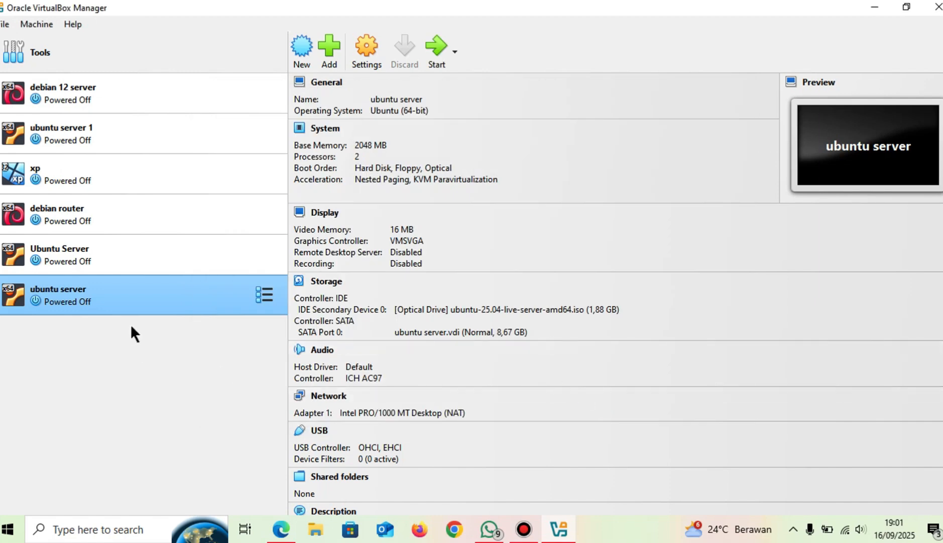
Step: Start the ubuntu server machine with the "Try or Install Ubuntu Server" boot entry and maximize its window
click(437, 50)
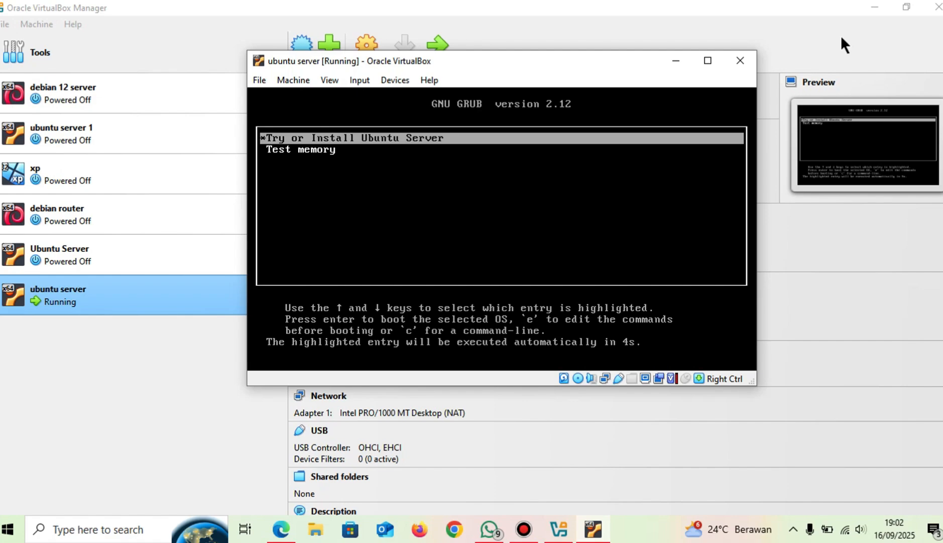
key(Return)
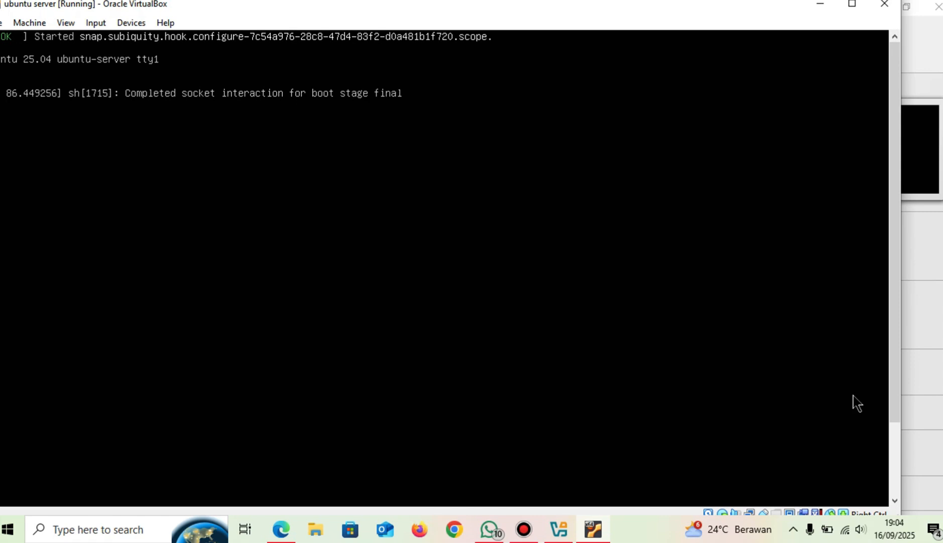
drag(897, 363, 864, 16)
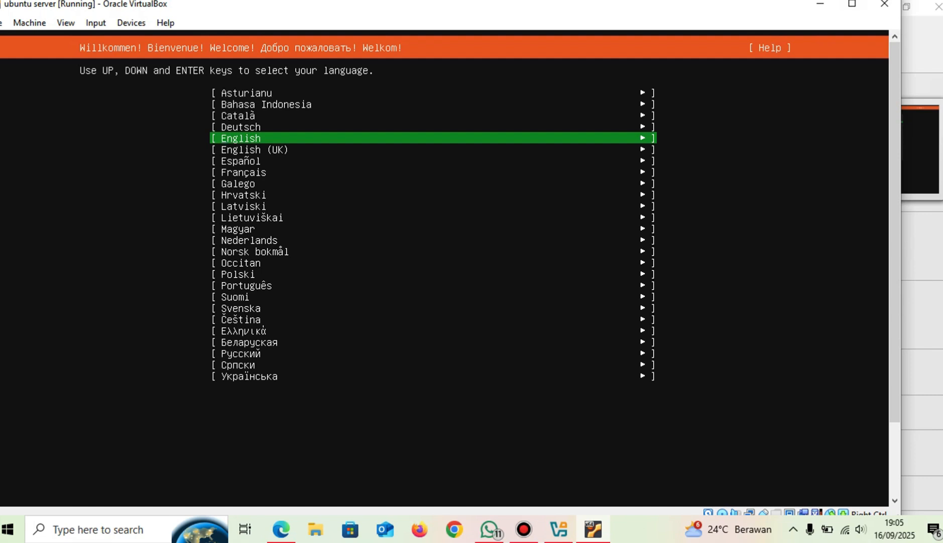
click(847, 2)
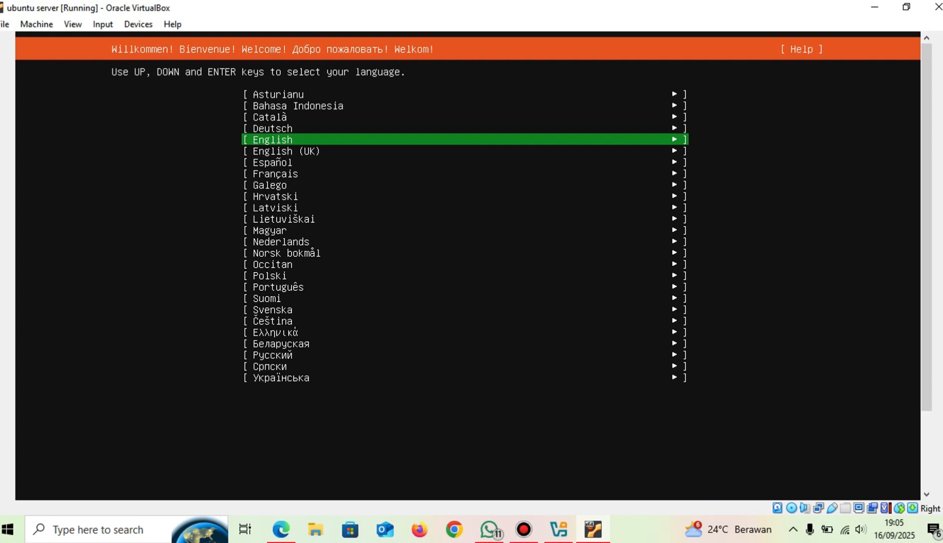
Step: Choose English as the installer language and accept the English (US) keyboard layout and variant
key(Return)
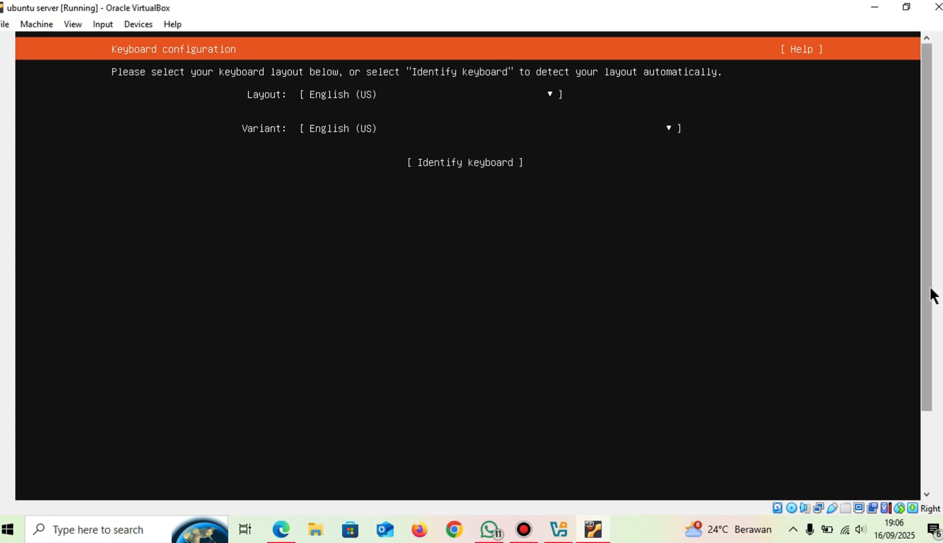
drag(930, 295, 897, 389)
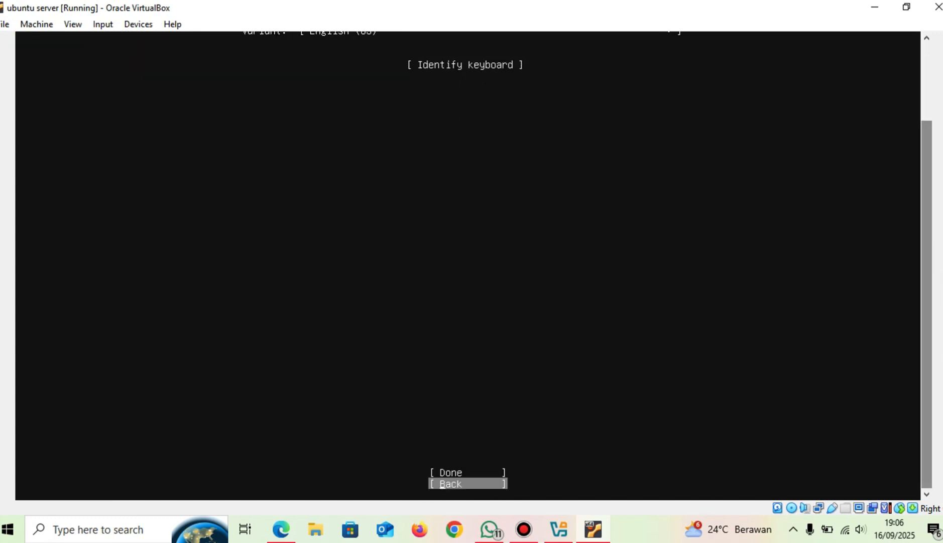
key(Up)
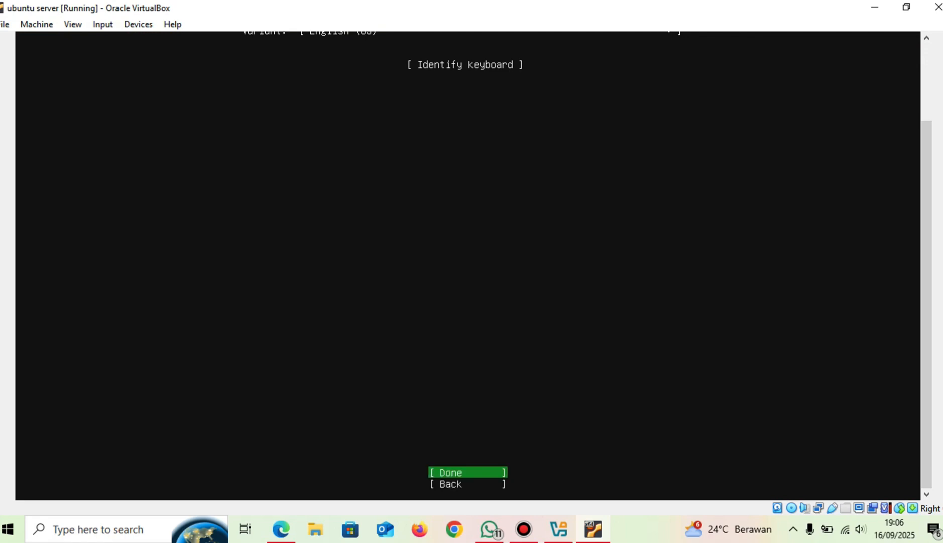
key(Return)
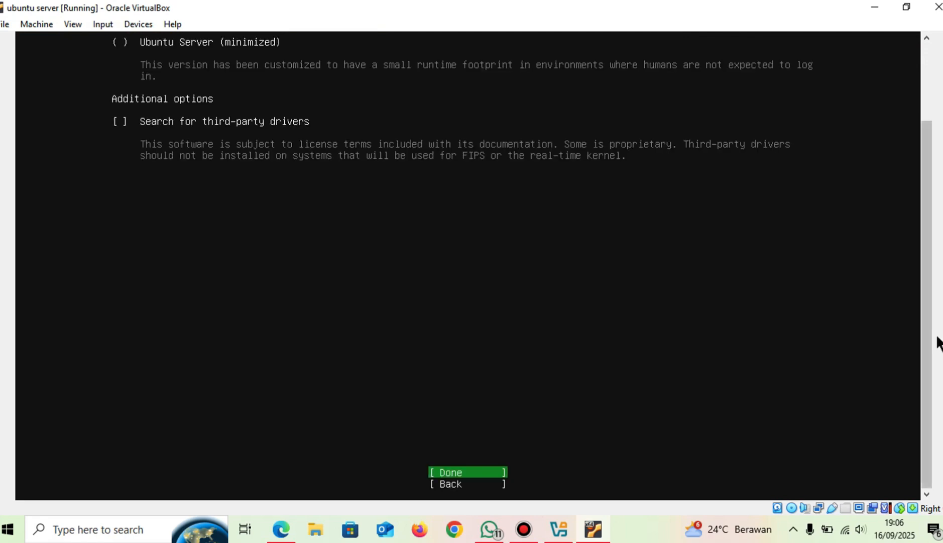
Step: Accept the default installation type without third-party drivers and the default network configuration
drag(933, 341, 908, 541)
key(Return)
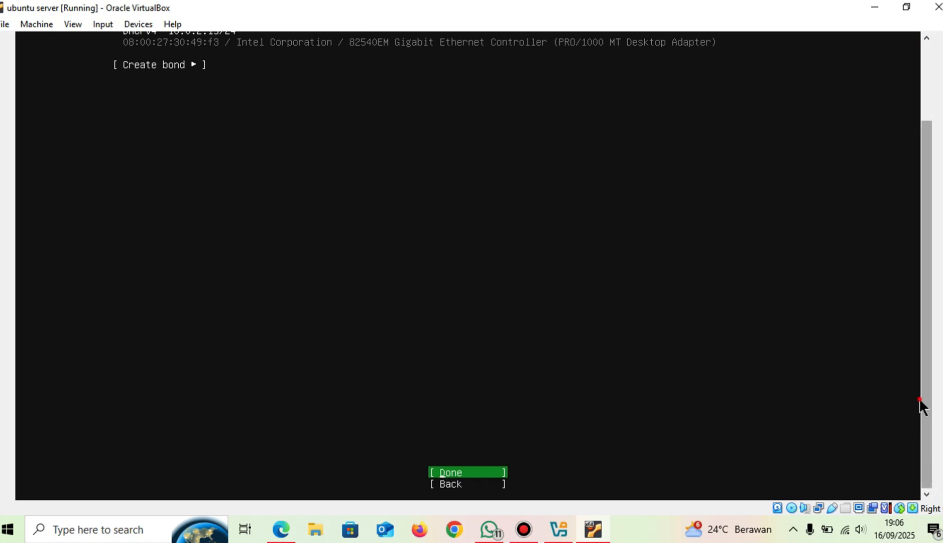
drag(924, 404, 929, 530)
key(Return)
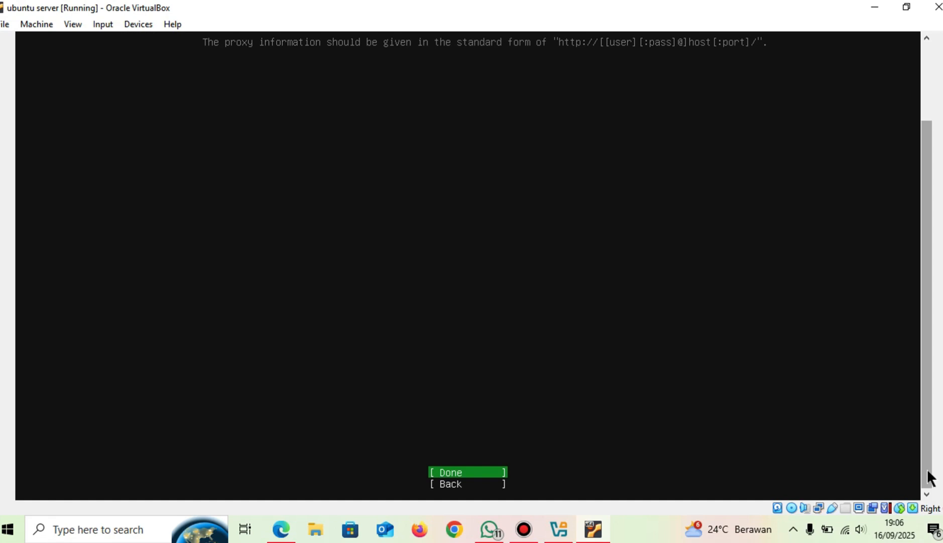
Step: Leave the proxy address blank and proceed to the archive mirror configuration
scroll(929, 477, up, 5)
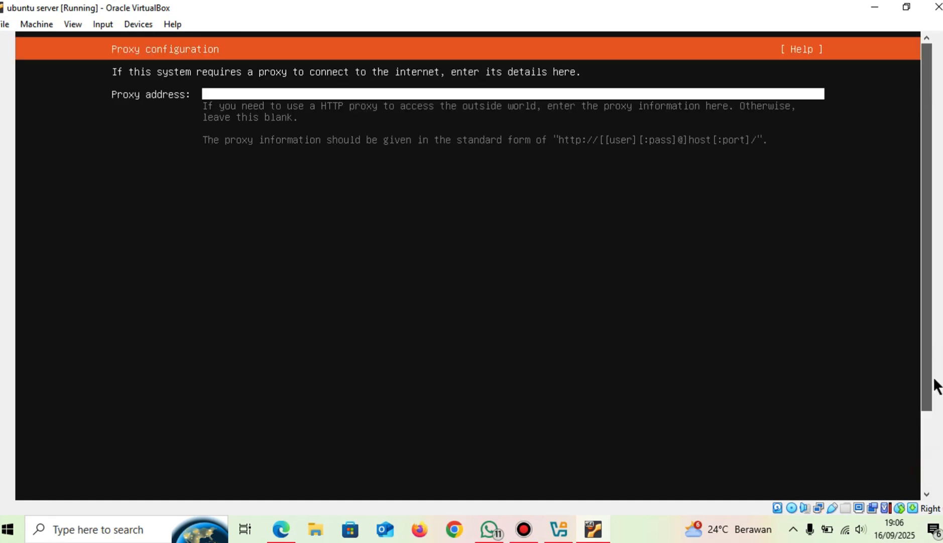
drag(938, 349, 937, 475)
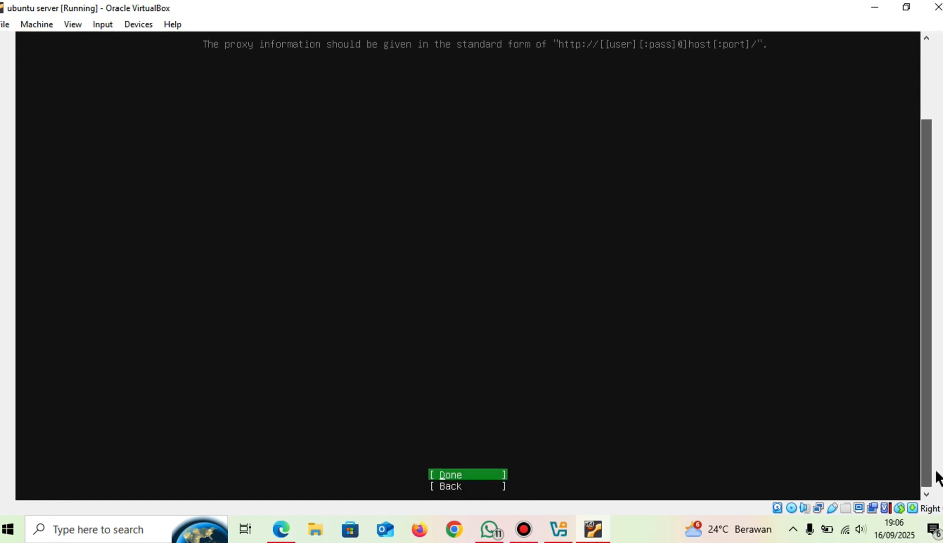
key(Return)
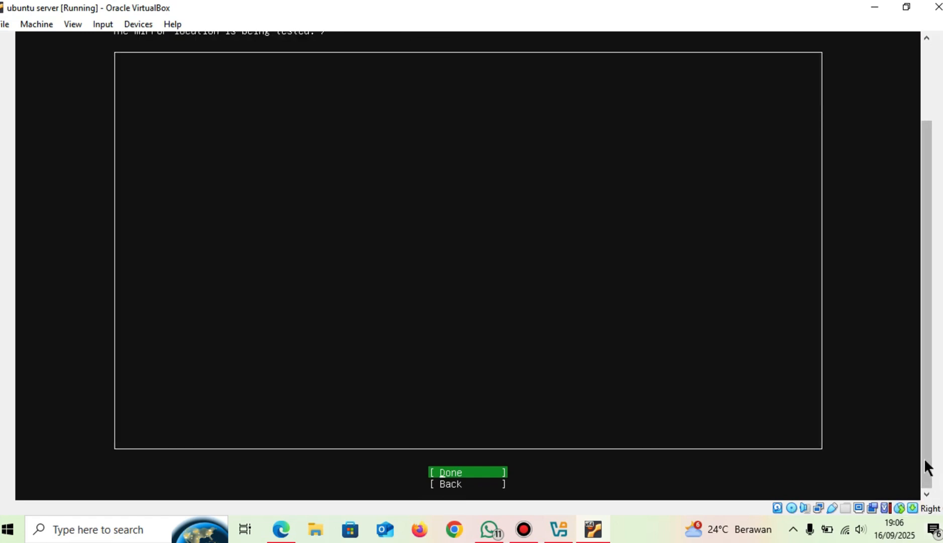
Step: Accept the default archive mirror and continue without waiting for the mirror check to finish
mouse_move(925, 458)
mouse_down()
mouse_move(933, 368)
mouse_move(926, 445)
mouse_up()
key(Return)
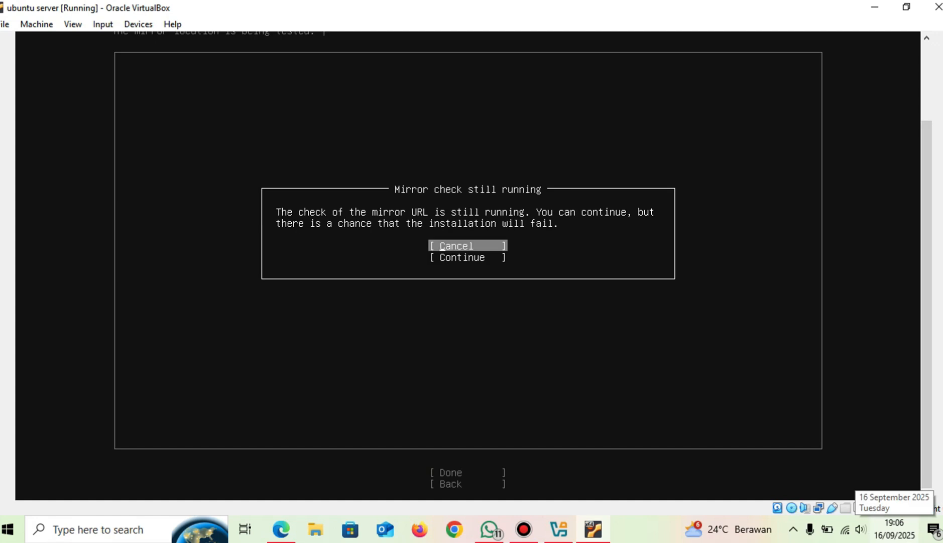
key(Down)
key(Return)
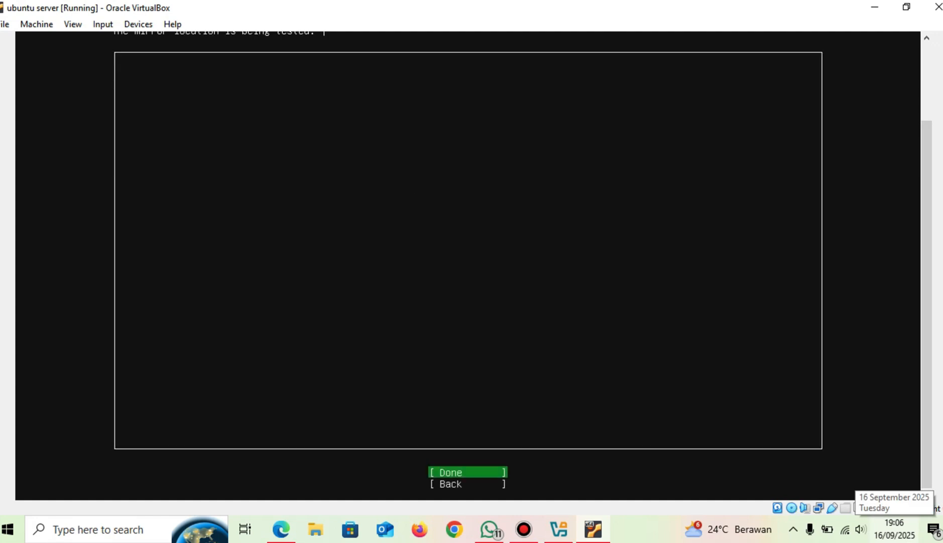
Step: Accept the guided storage layout with the disk set up as an LVM group and without LUKS encryption
mouse_move(927, 461)
mouse_down()
mouse_move(936, 342)
mouse_move(942, 460)
mouse_up()
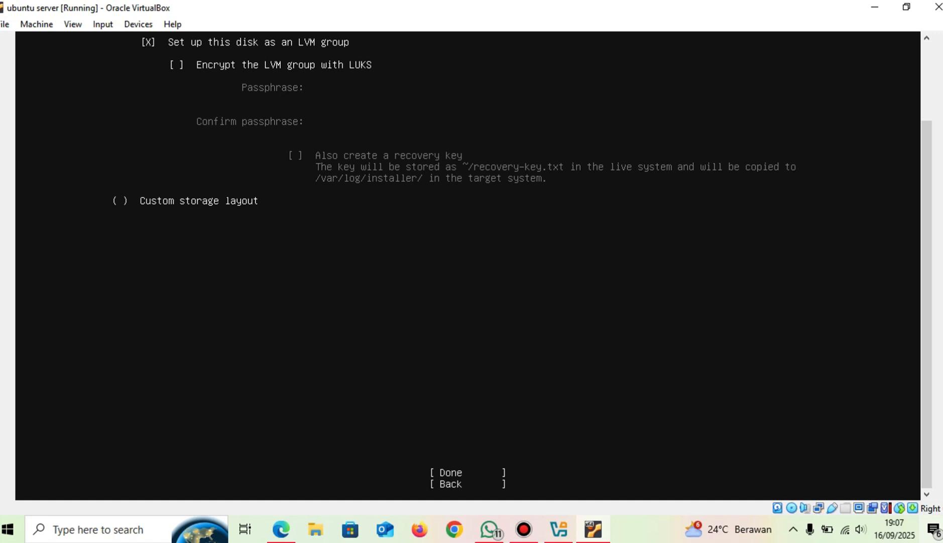
key(Down)
key(Down)
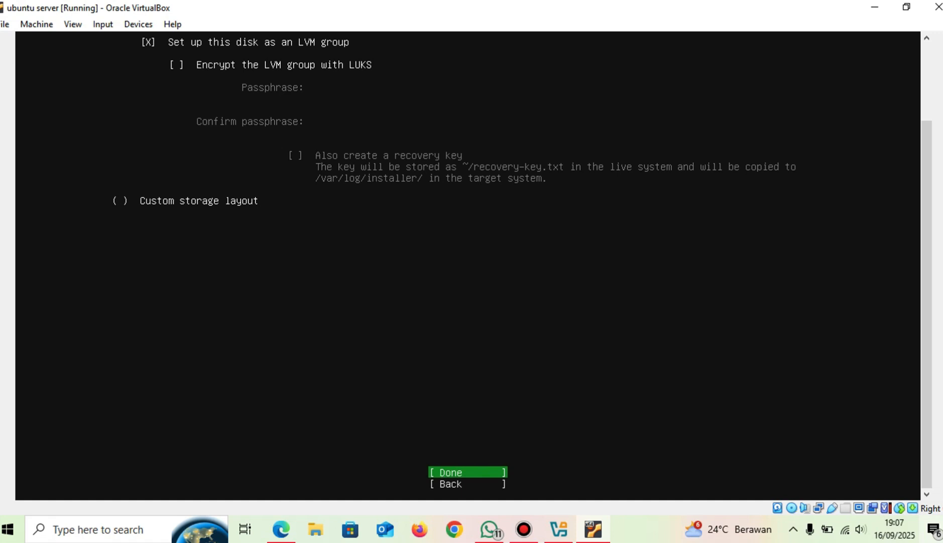
key(Return)
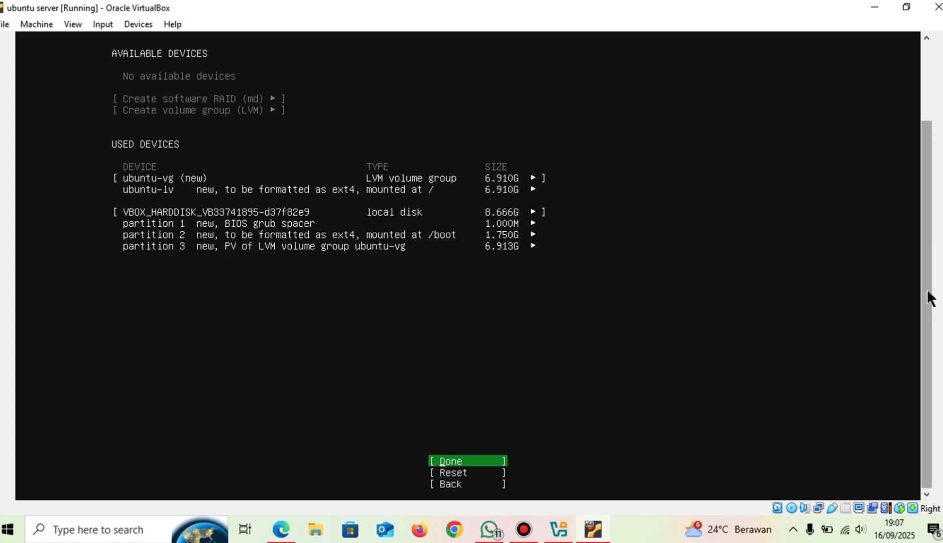
Step: Accept the proposed partition layout and confirm the destructive formatting of the virtual disk
mouse_move(927, 289)
mouse_down()
mouse_move(923, 202)
mouse_move(926, 287)
mouse_up()
key(Return)
key(Down)
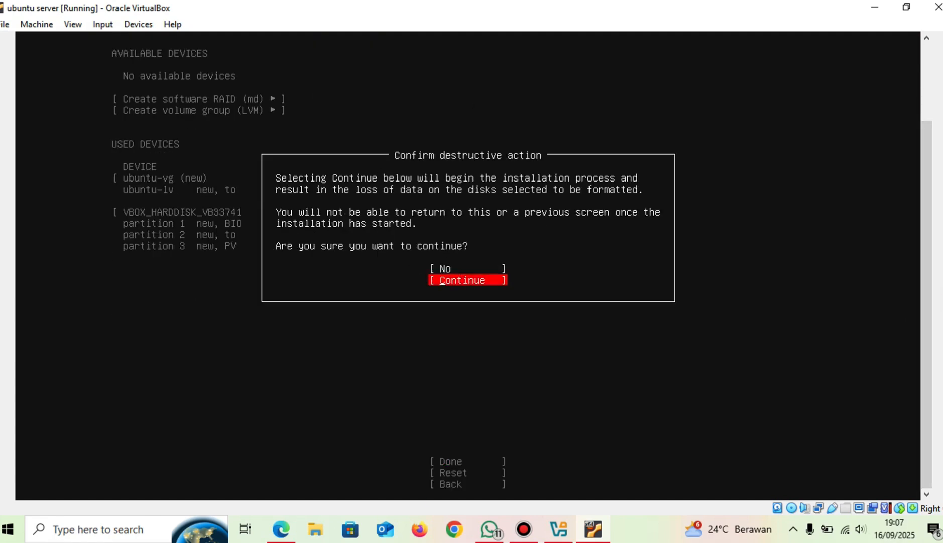
key(Return)
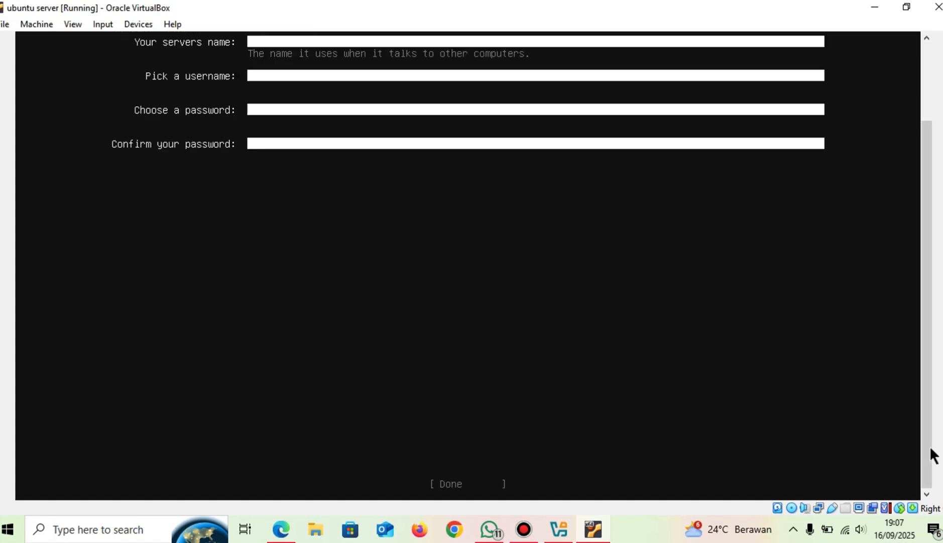
Step: Fill in the user's name, the server's name and the login username in the profile configuration
drag(925, 447, 926, 324)
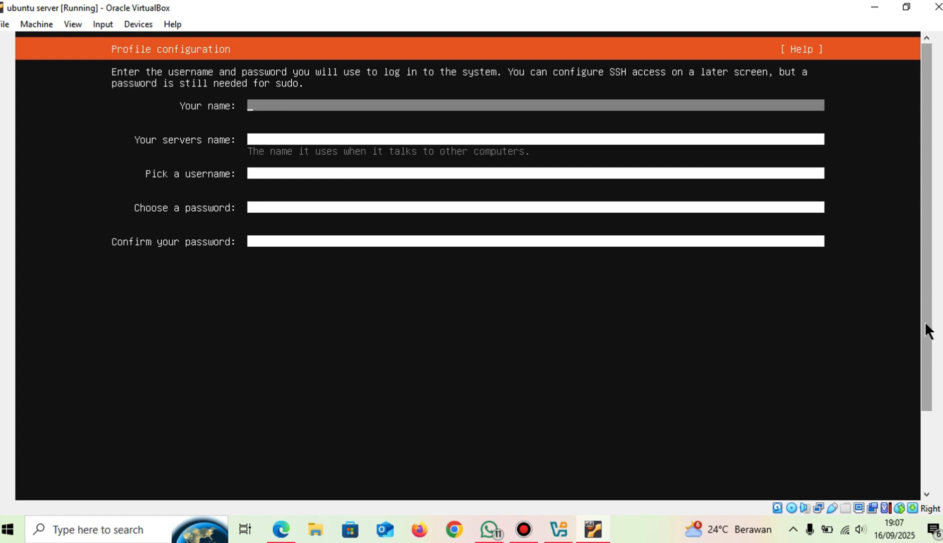
text(rasyidahh)
key(Tab)
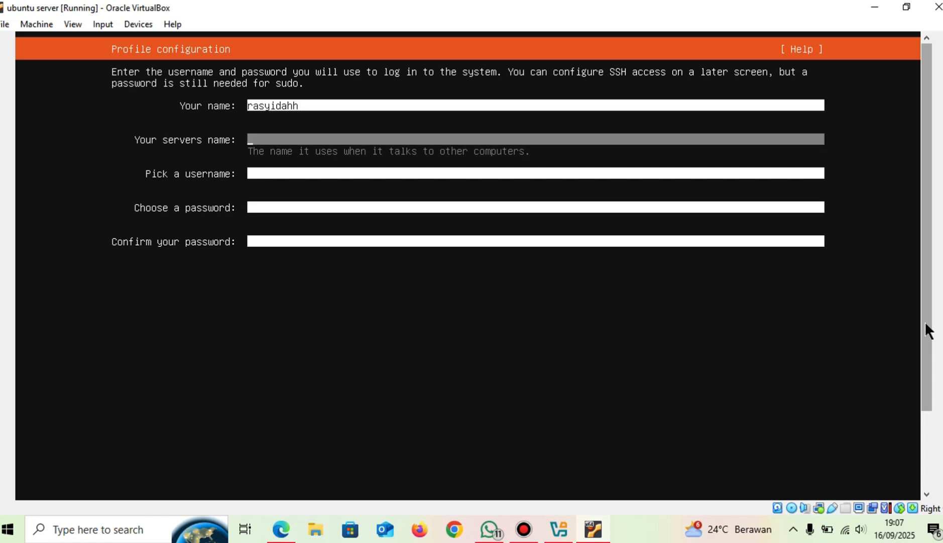
text(rasyidahh)
key(Tab)
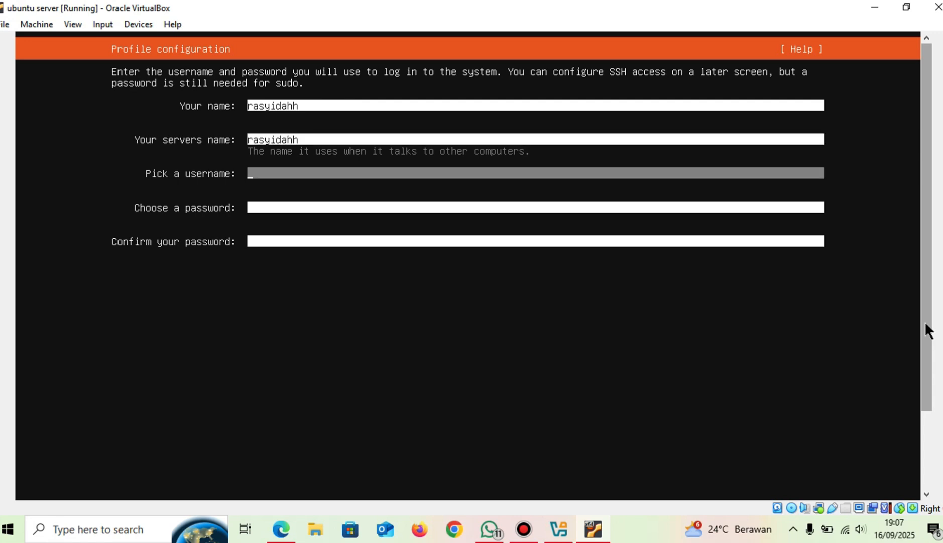
text(rasyidah)
key(Tab)
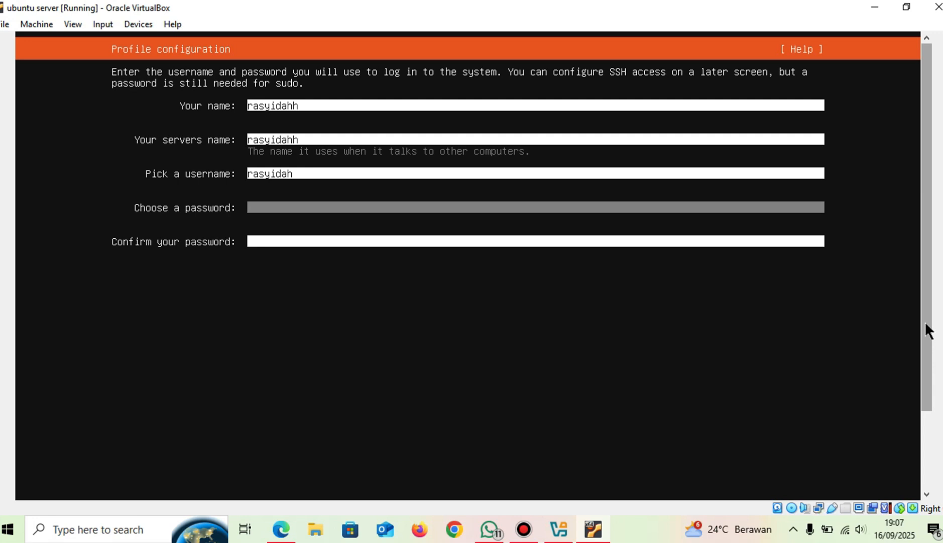
Step: Enter and confirm the account password, and submit the profile configuration
text(***)
key(Tab)
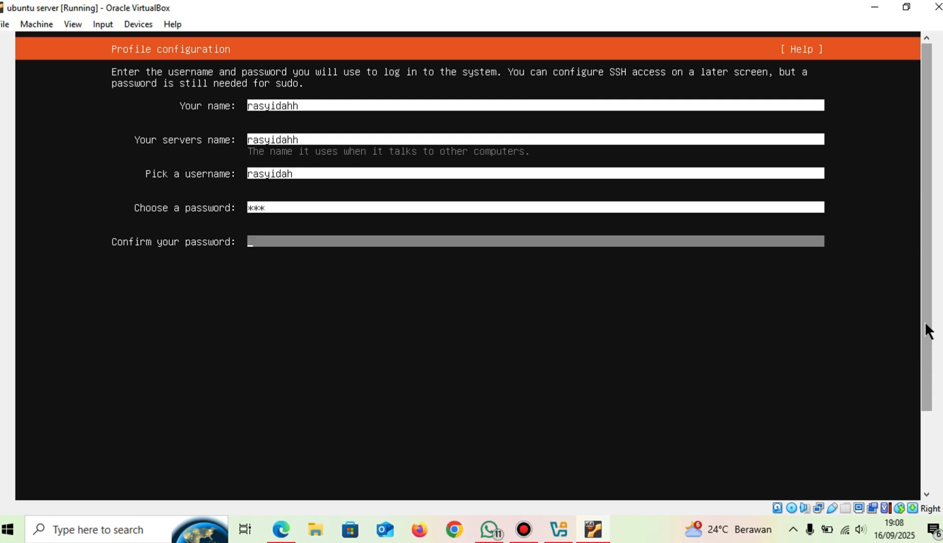
text(***)
scroll(925, 321, down, 2)
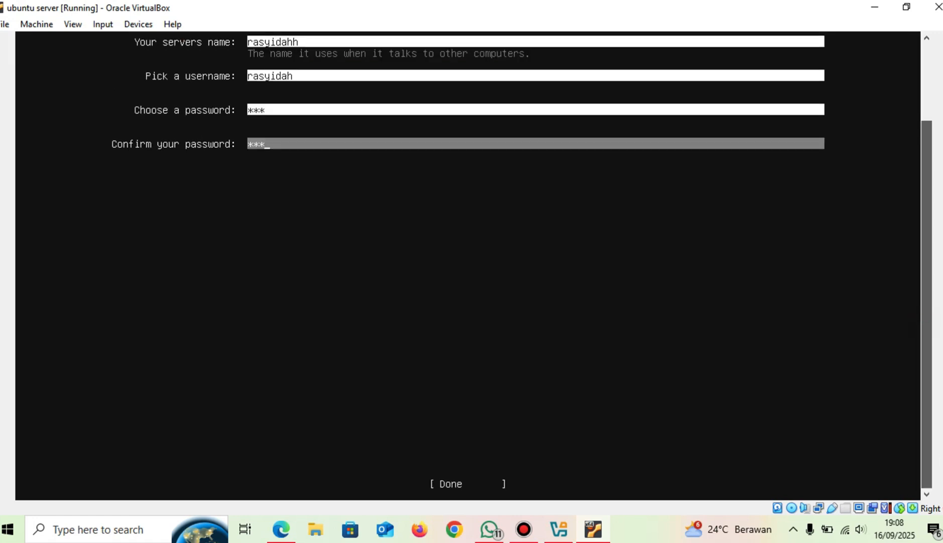
key(Tab)
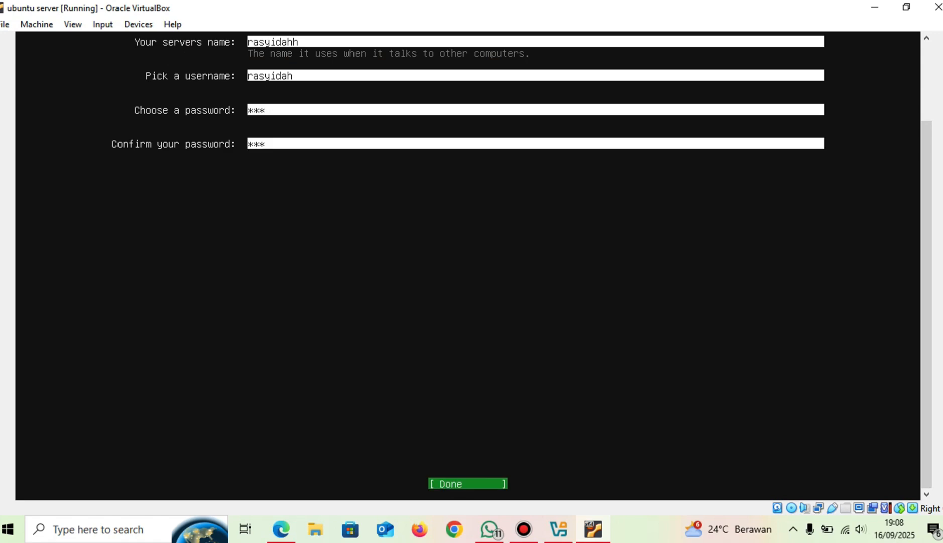
key(Return)
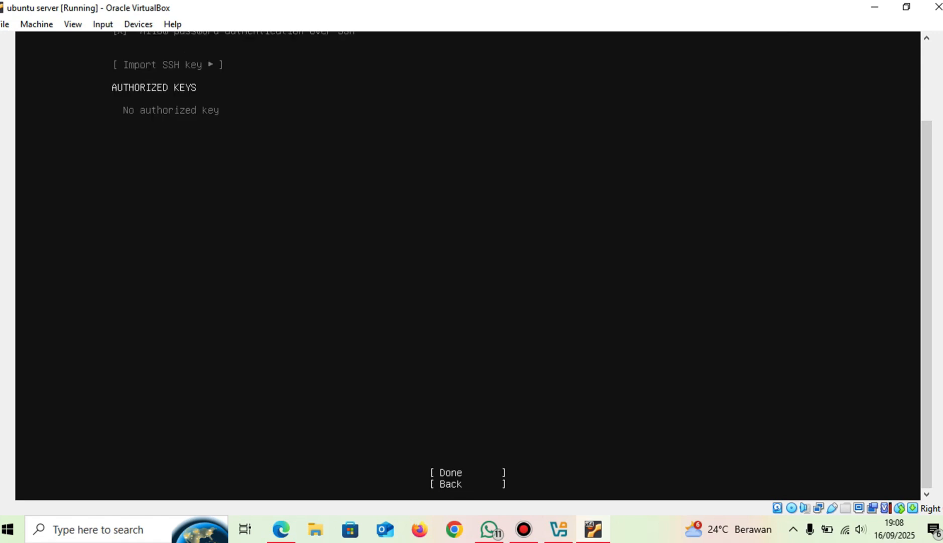
Step: Leave the OpenSSH server uninstalled and proceed past the SSH configuration
click(927, 468)
drag(926, 465, 927, 264)
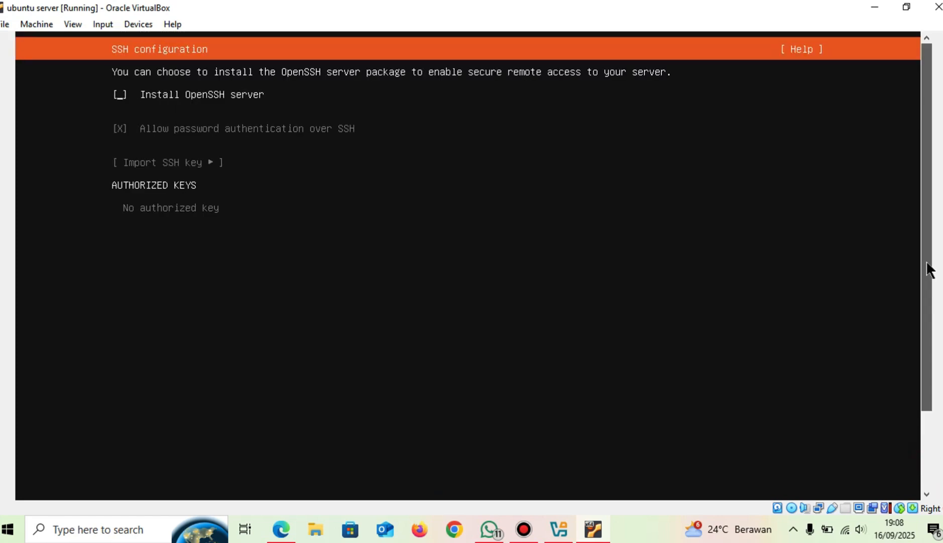
click(921, 472)
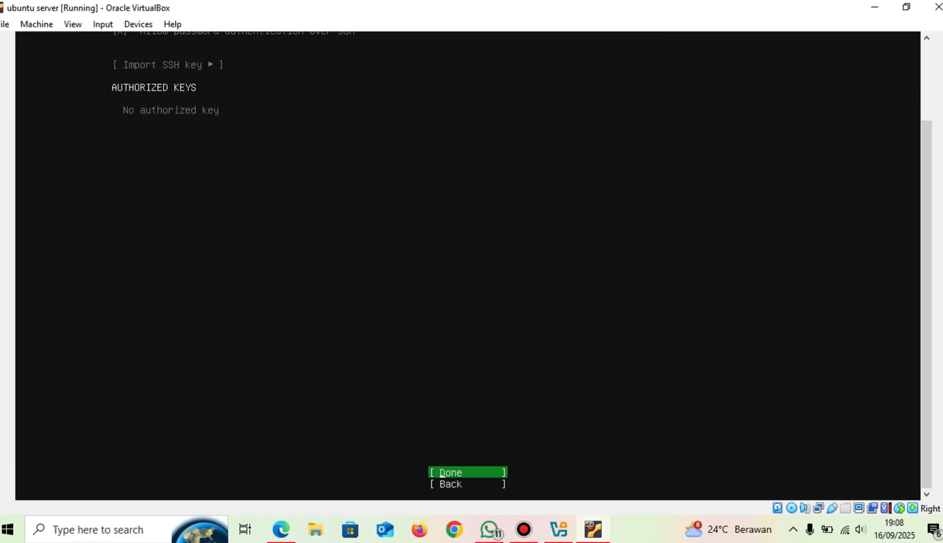
key(Return)
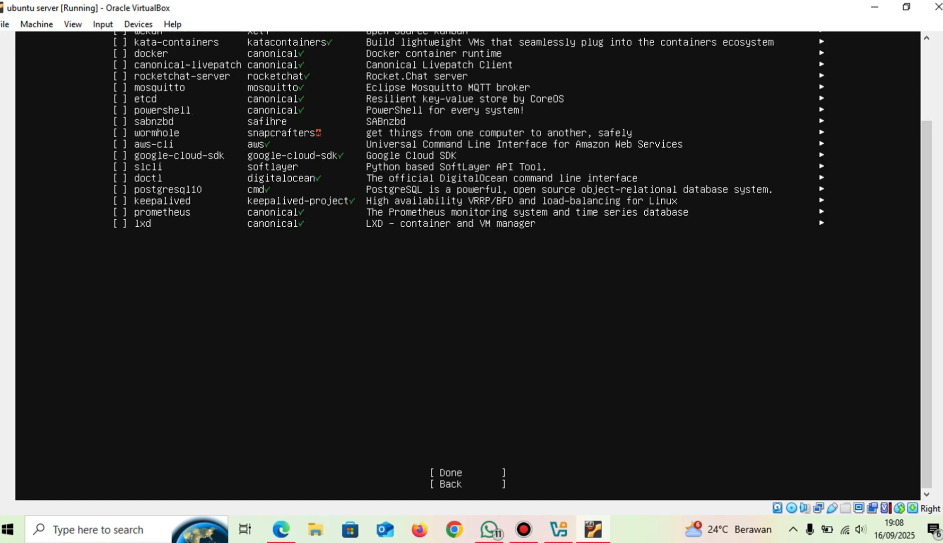
Step: Leave all featured server snaps unselected and proceed to the system installation
key(Down)
key(Down)
key(Down)
key(Down)
key(Down)
key(Down)
key(Down)
key(Down)
key(Down)
key(Down)
key(Down)
key(Down)
key(Down)
key(Down)
key(Down)
key(Down)
key(Down)
key(Down)
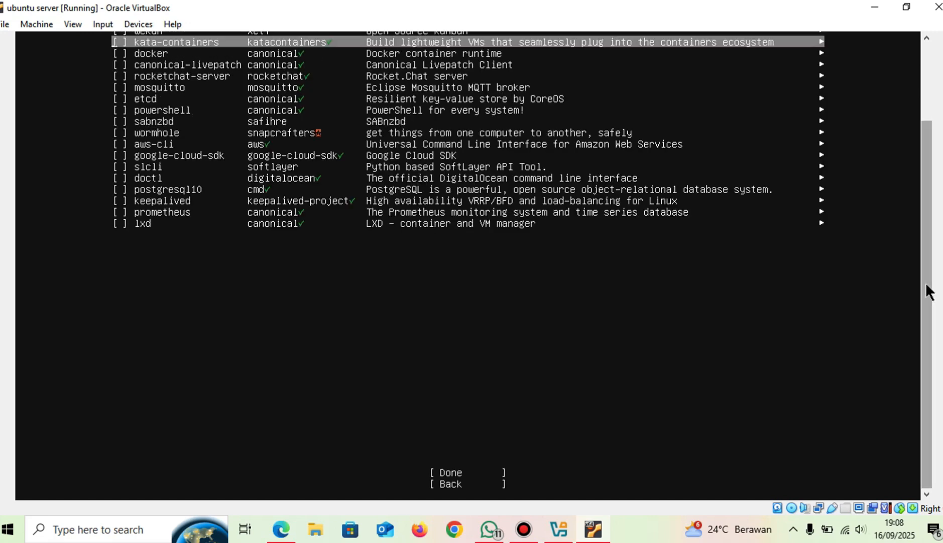
key(Return)
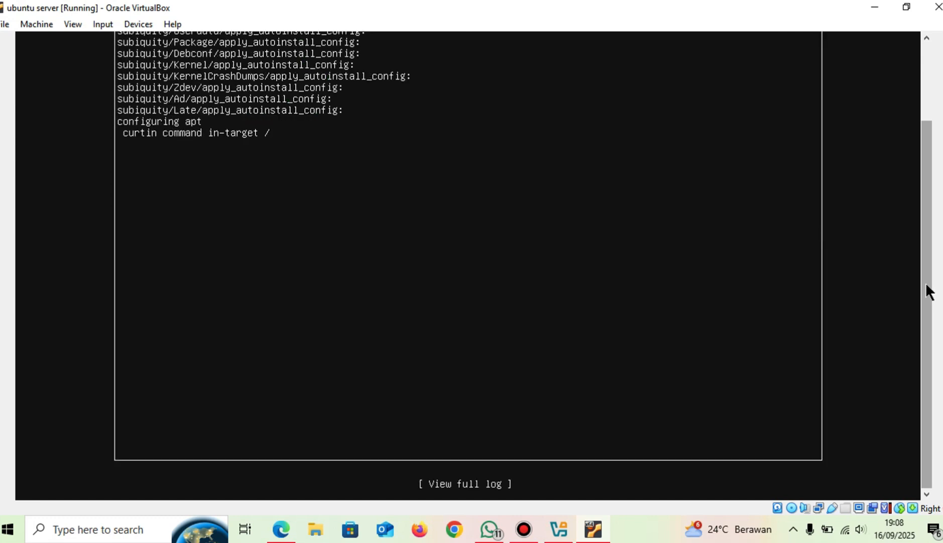
Step: Examine the installation progress and the full installer log, and return to the progress summary
drag(929, 193, 928, 106)
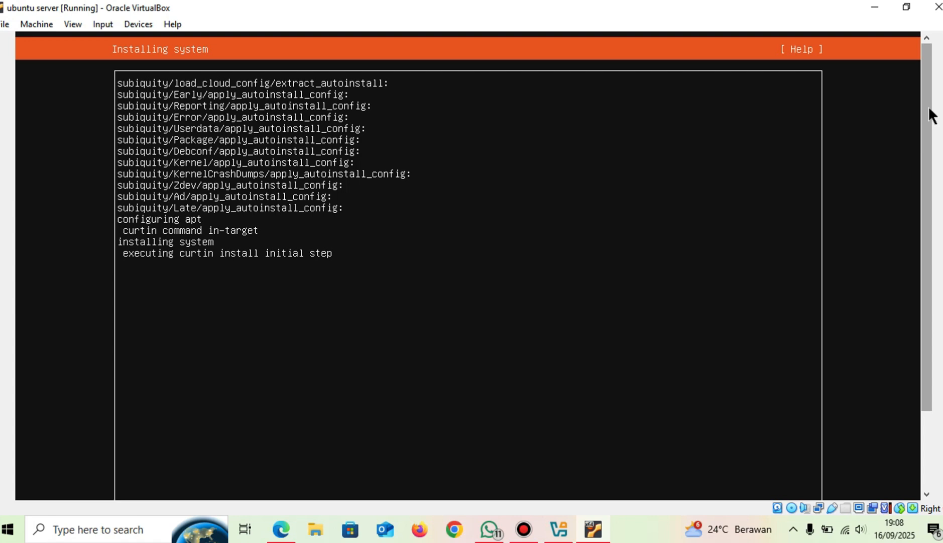
drag(929, 107, 929, 186)
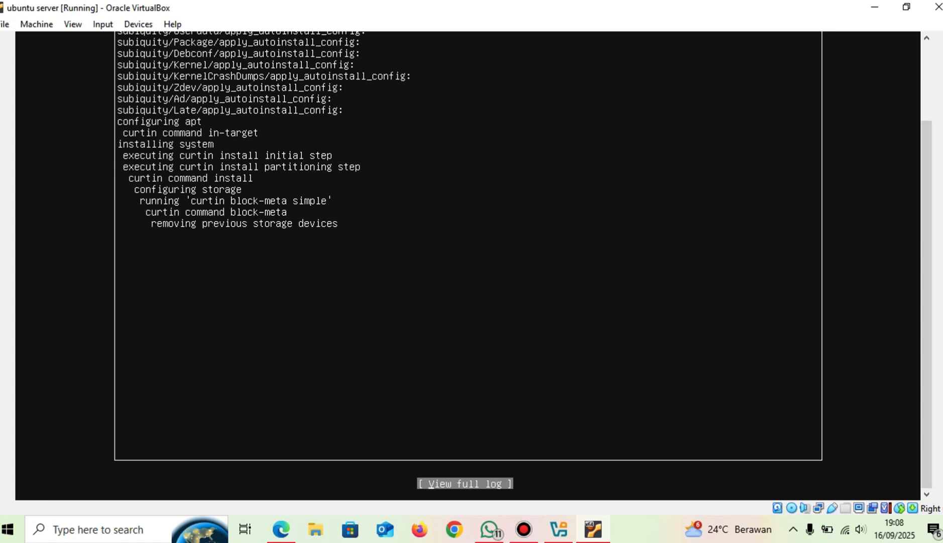
key(Return)
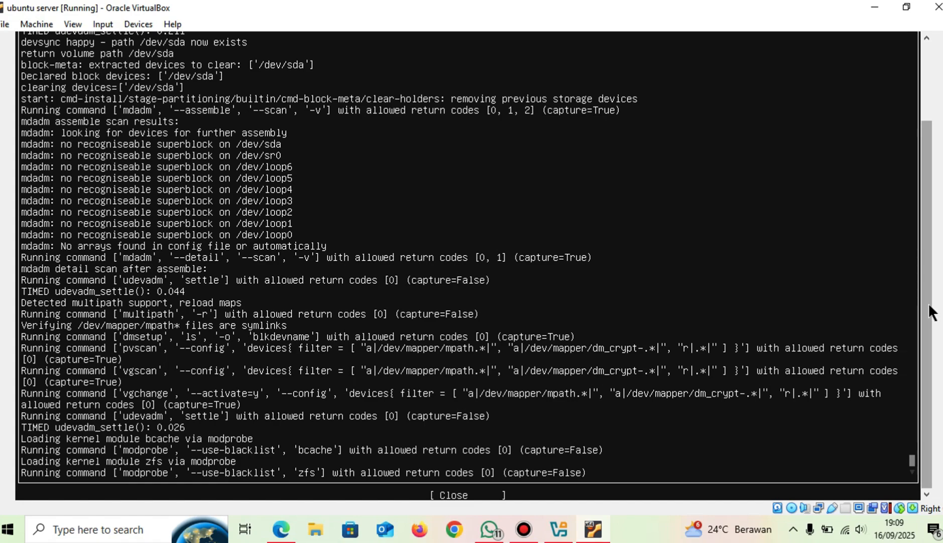
drag(929, 302, 930, 123)
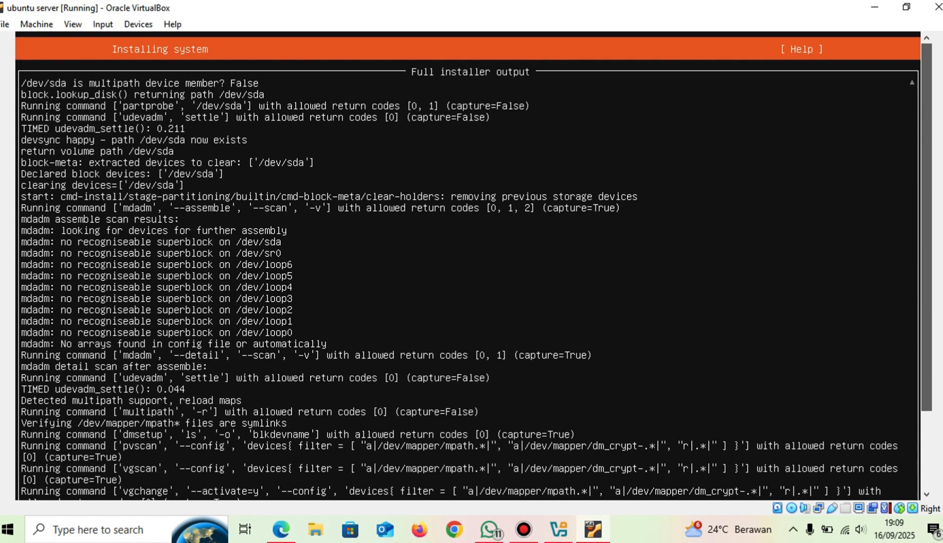
scroll(892, 417, down, 5)
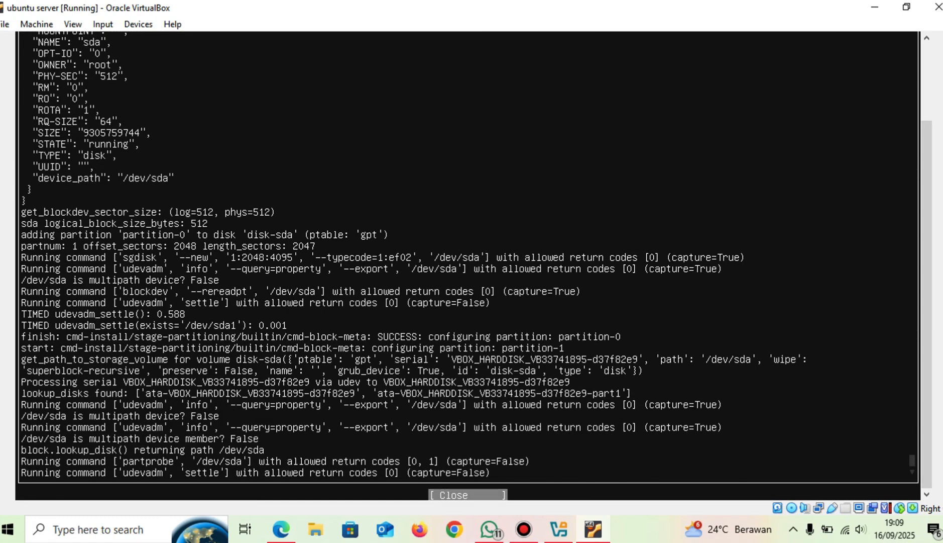
key(Return)
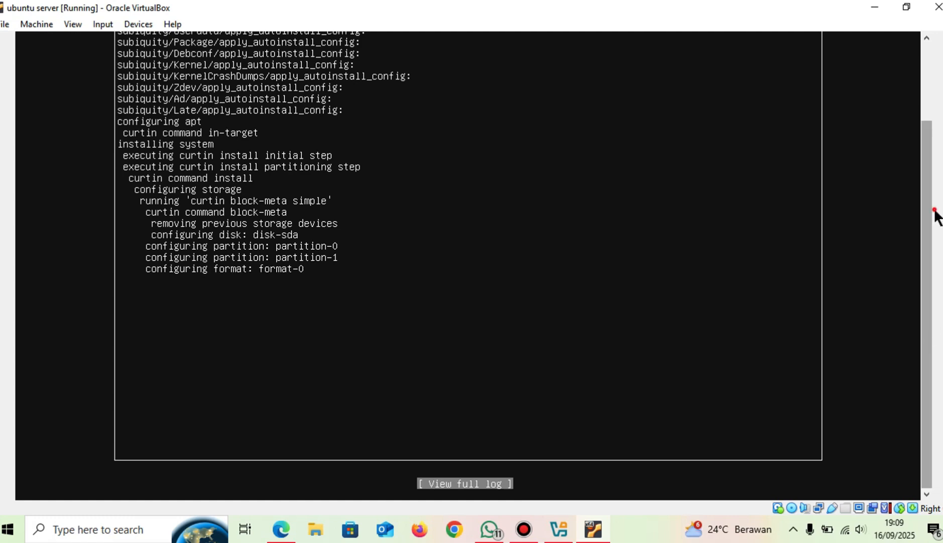
scroll(935, 211, up, 3)
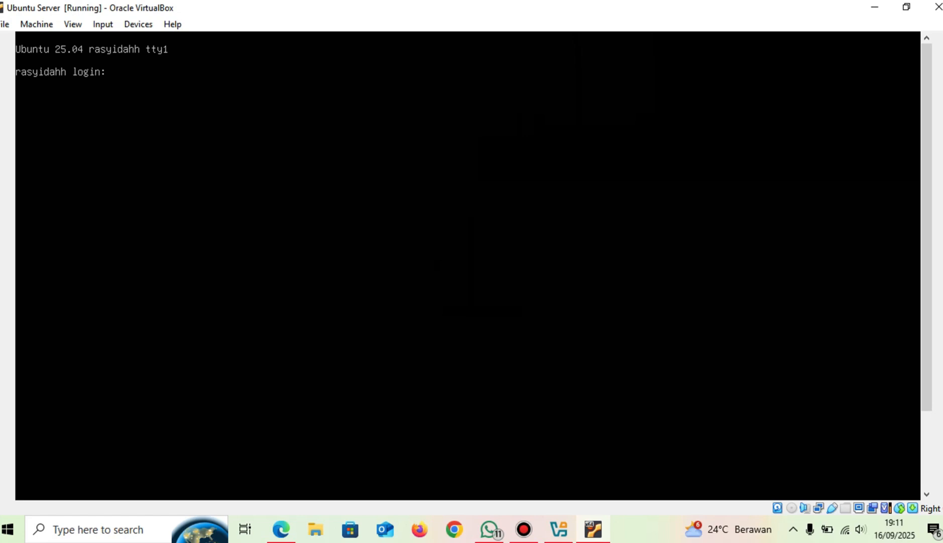
Step: Log in to the installed Ubuntu 25.04 server with the account's username and password
text(rasyidah)
key(Return)
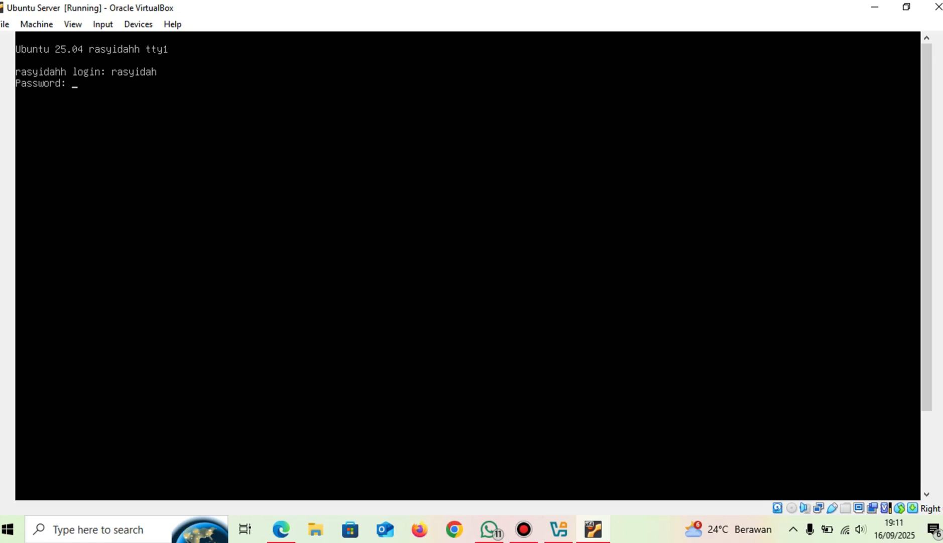
key(Return)
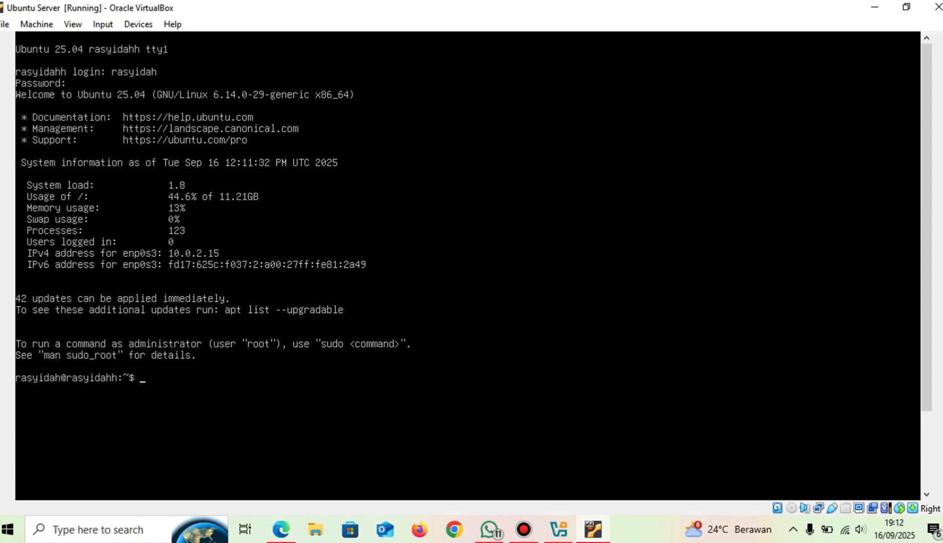
Step: Close the running Ubuntu Server virtual machine with the option to power off the machine
key(alt+Tab)
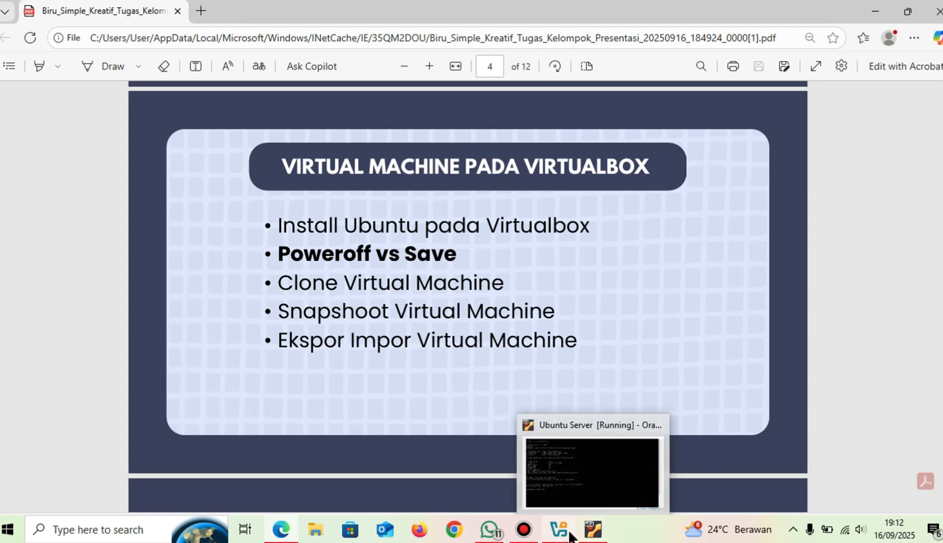
click(585, 535)
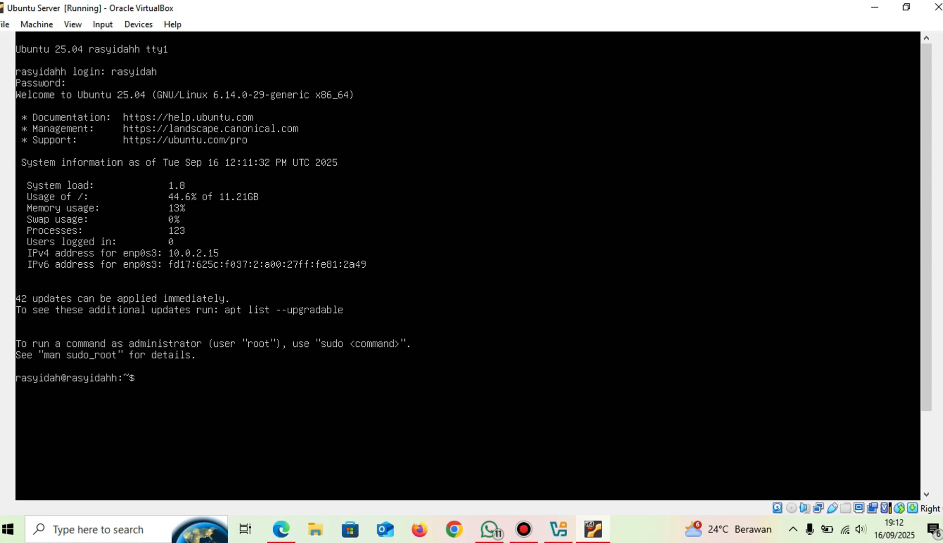
click(934, 6)
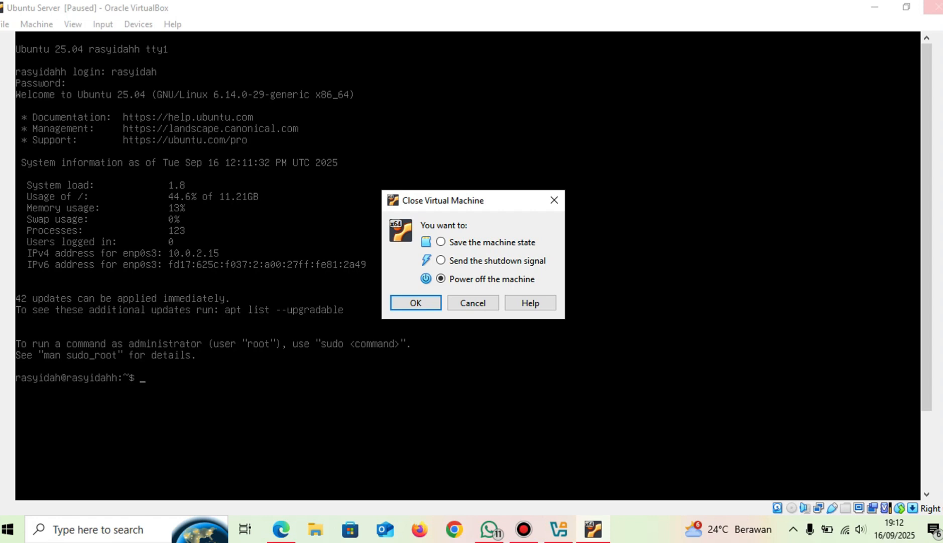
click(442, 242)
click(451, 281)
click(498, 243)
click(486, 282)
click(424, 300)
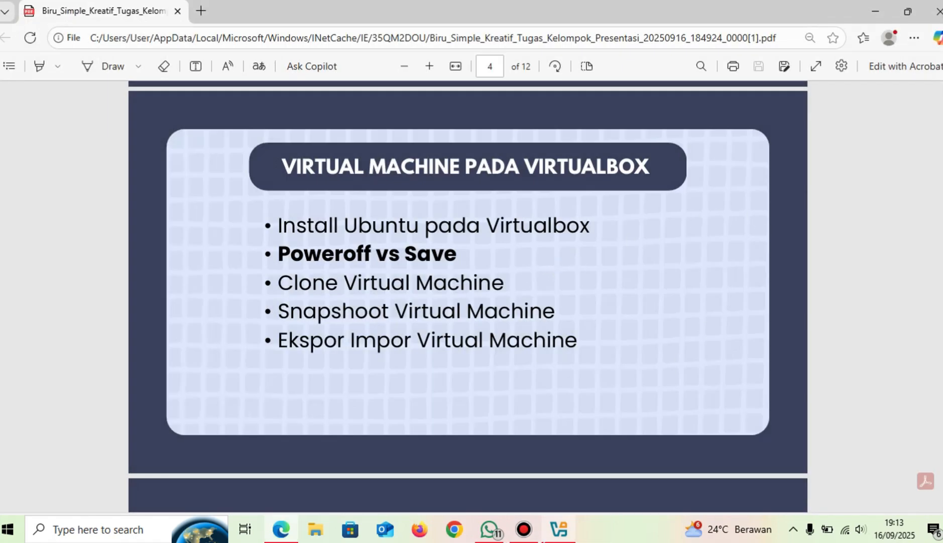
Step: Switch to Oracle VirtualBox Manager and select the virtual machine named ubuntu server 1
mouse_move(559, 527)
click(559, 504)
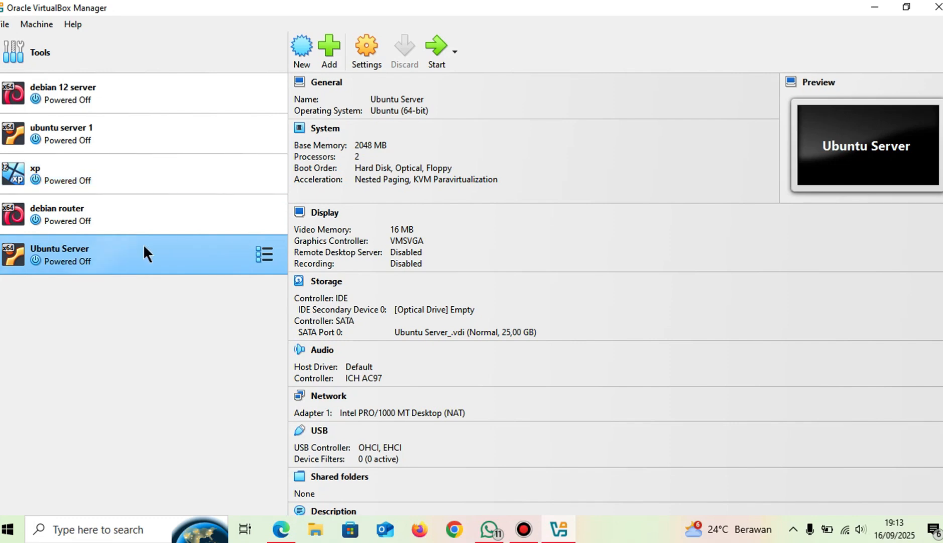
click(190, 144)
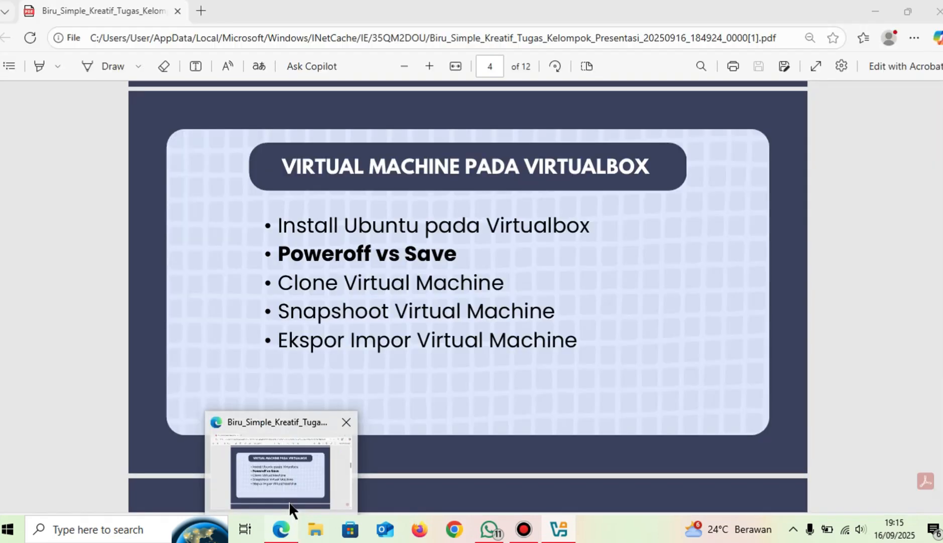
Step: Switch to the PDF presentation in Microsoft Edge and view the Clone Virtual Machine slide
click(290, 507)
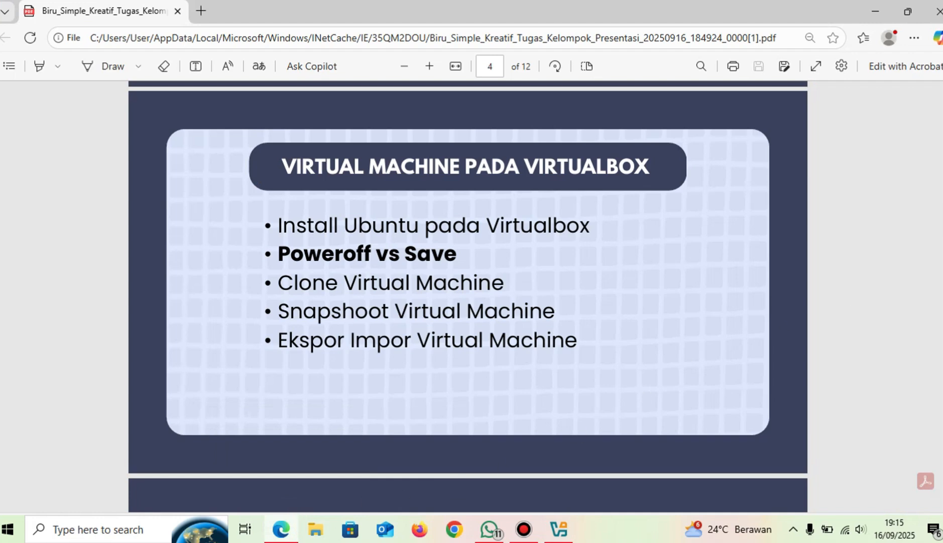
scroll(468, 296, down, 6)
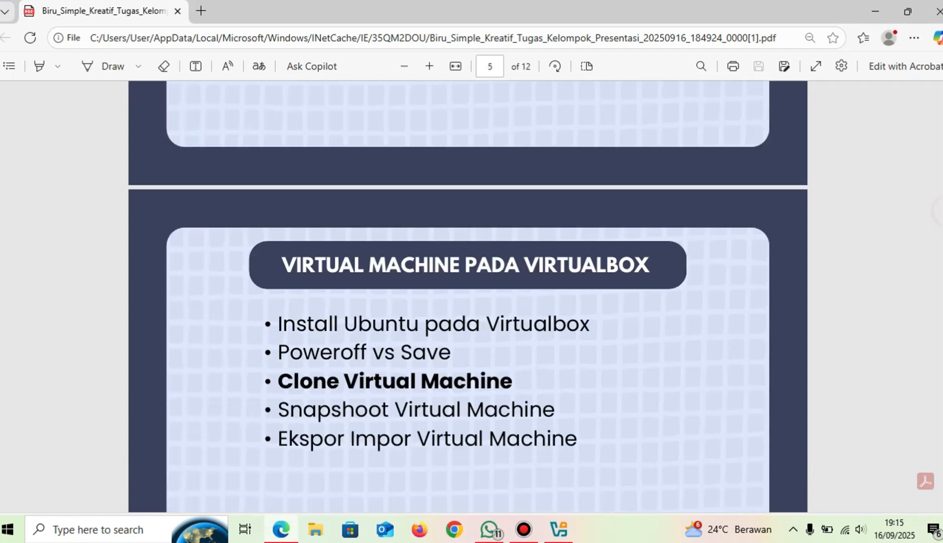
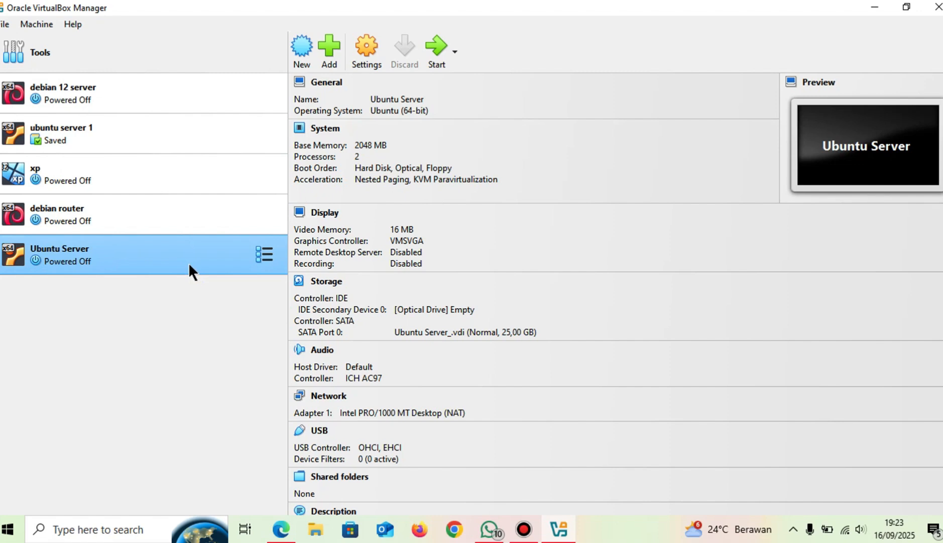
Step: Take a snapshot of the powered-off Ubuntu Server virtual machine and name it default-server
click(265, 255)
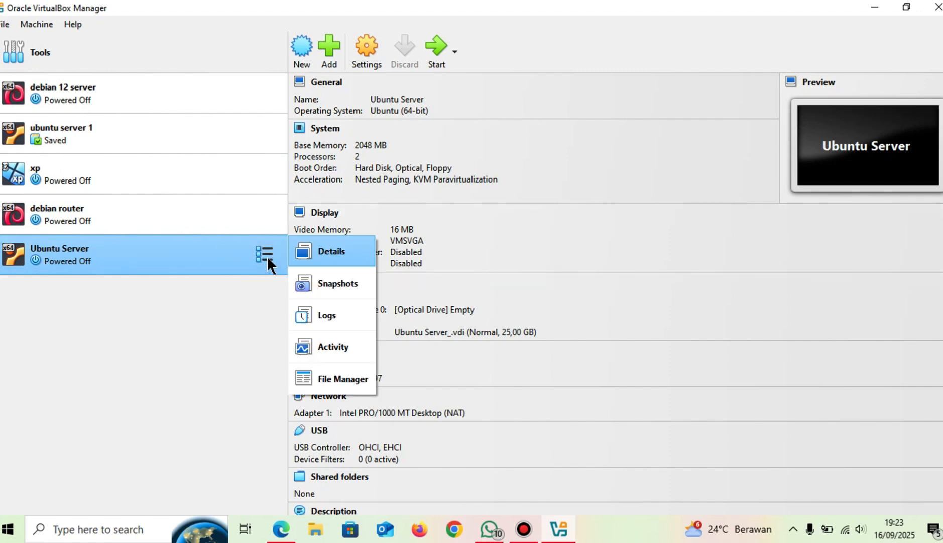
click(350, 283)
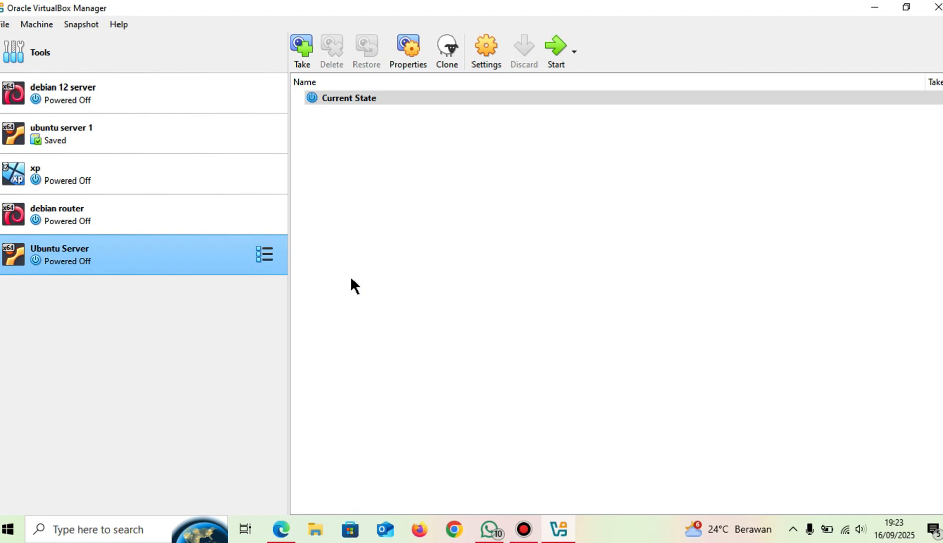
click(303, 34)
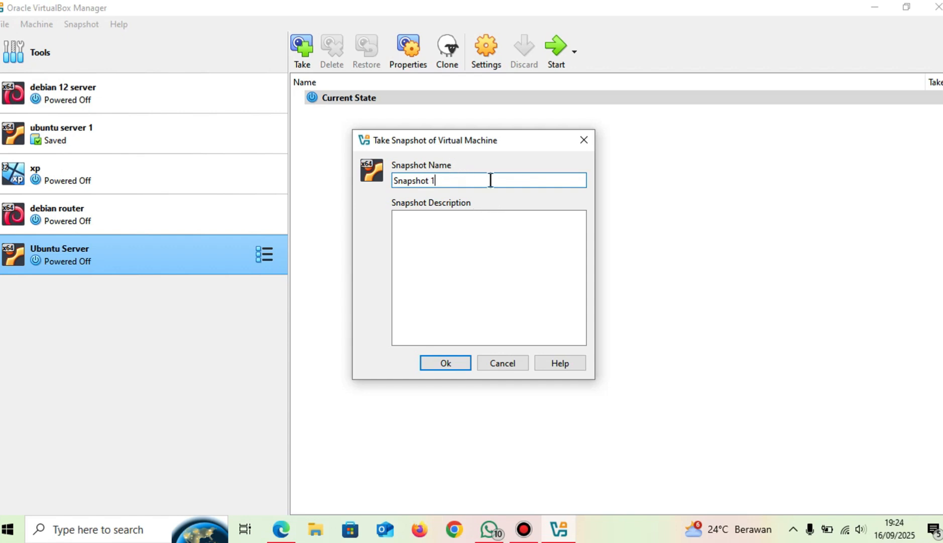
key(BackSpace)
key(BackSpace)
key(BackSpace)
key(BackSpace)
key(BackSpace)
key(BackSpace)
key(BackSpace)
key(BackSpace)
key(BackSpace)
key(BackSpace)
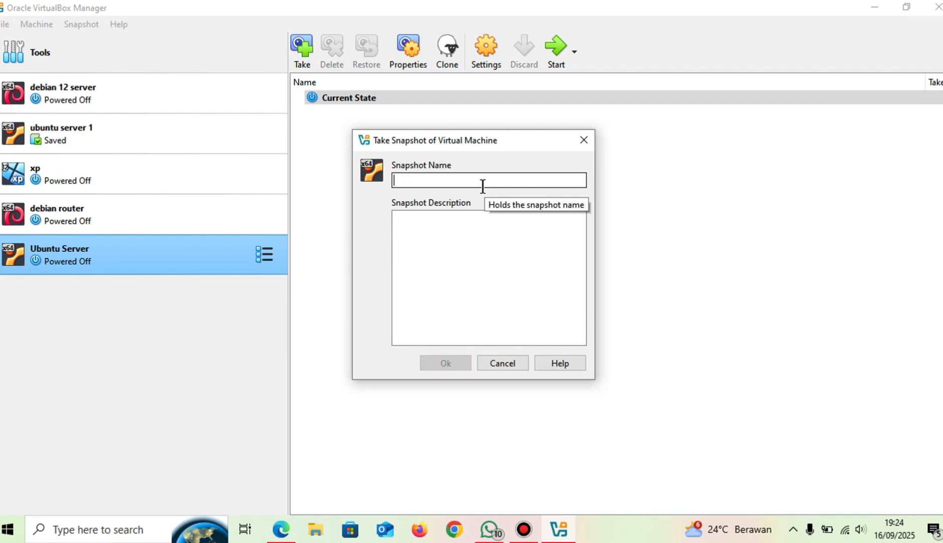
text(de)
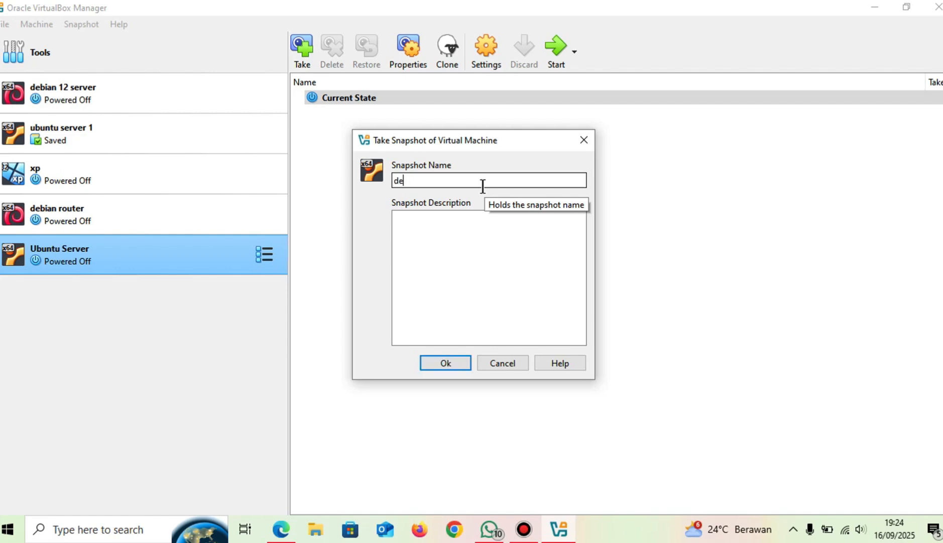
text(fault-server)
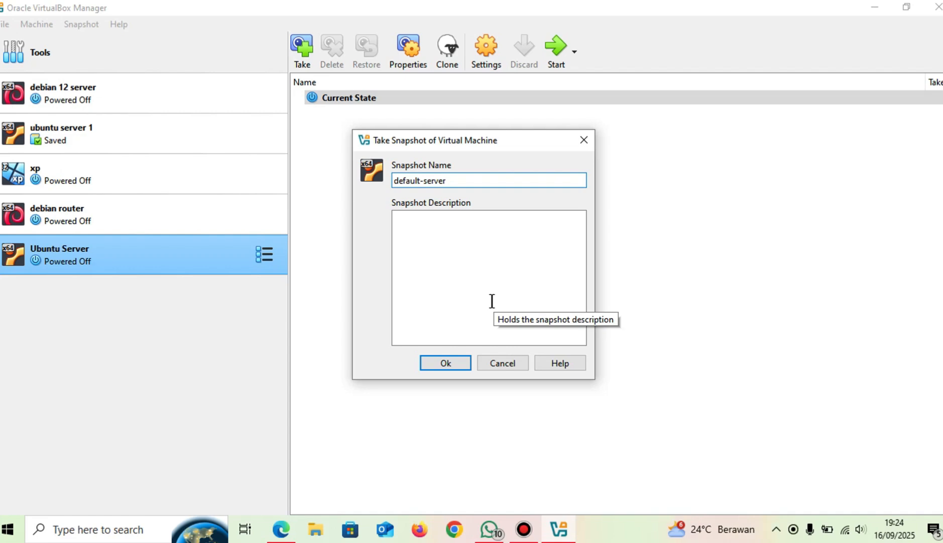
click(448, 363)
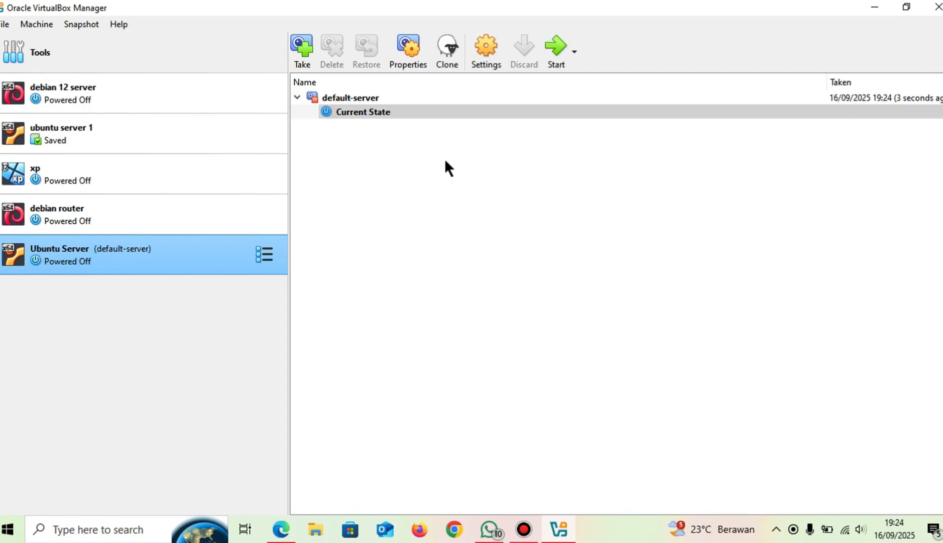
Step: Return to the virtual machine's details, start Ubuntu Server, and log in with the account's username and password
click(273, 252)
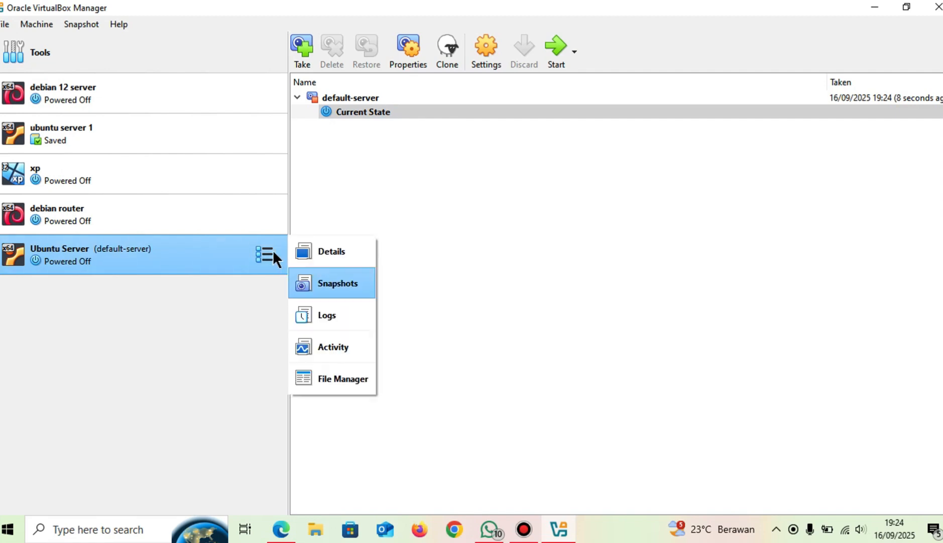
click(308, 244)
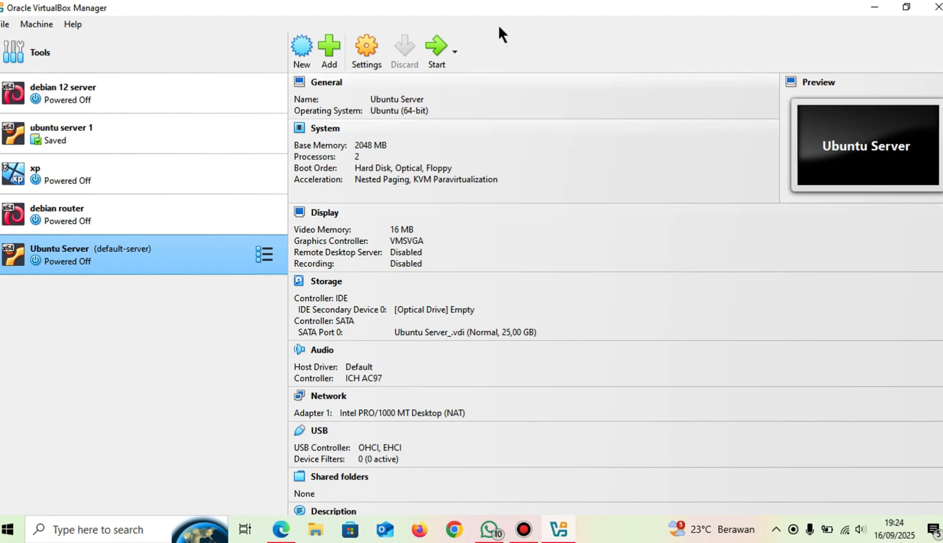
click(433, 48)
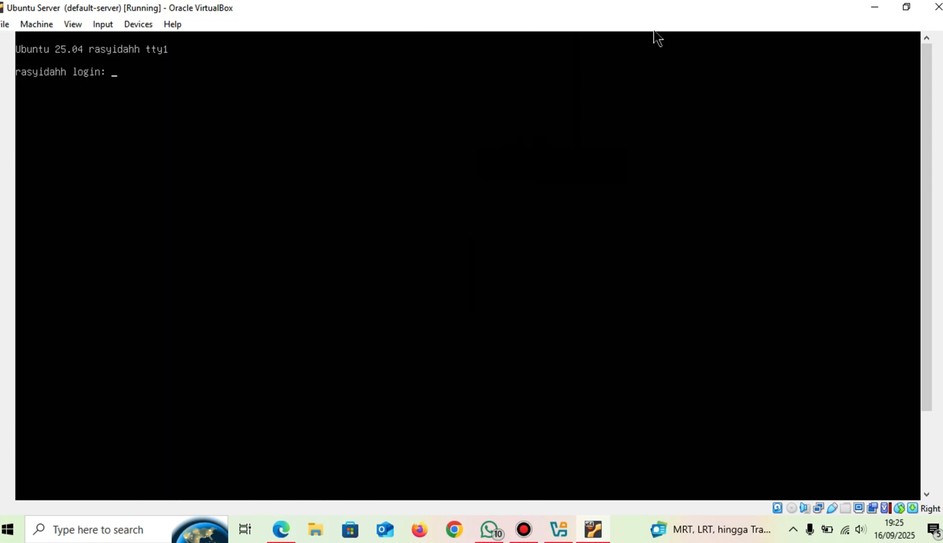
text(rasyidah)
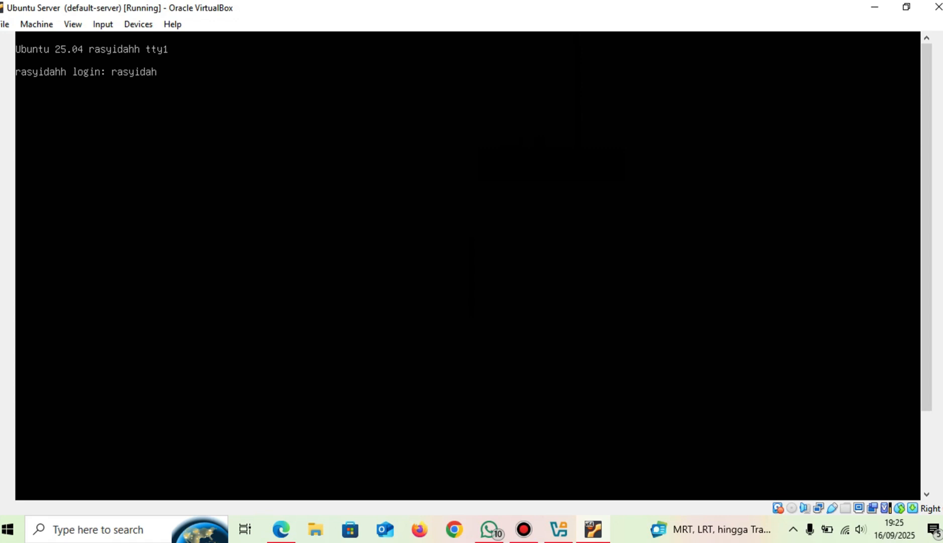
key(Return)
key(Return)
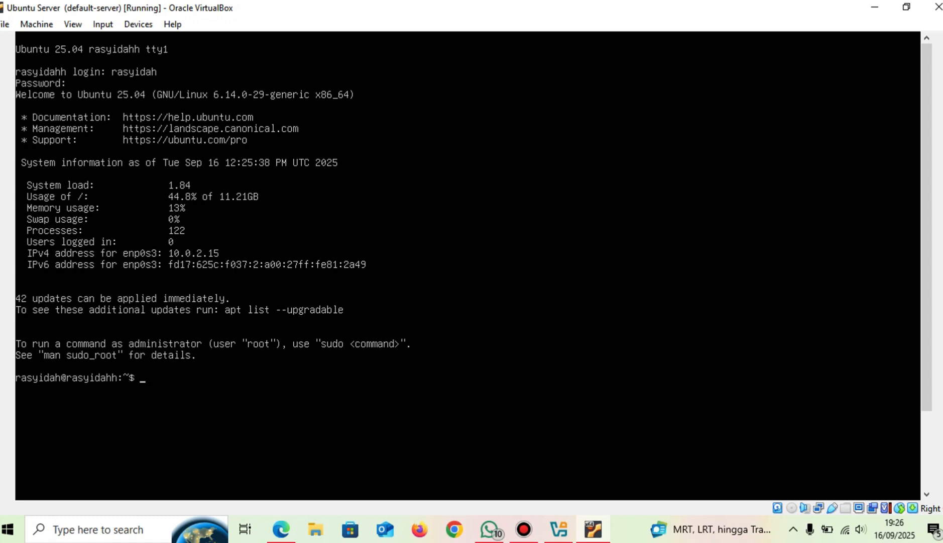
Step: Create an empty file named a.txt in the home directory with touch, listing the directory before and after
text(ls)
key(Return)
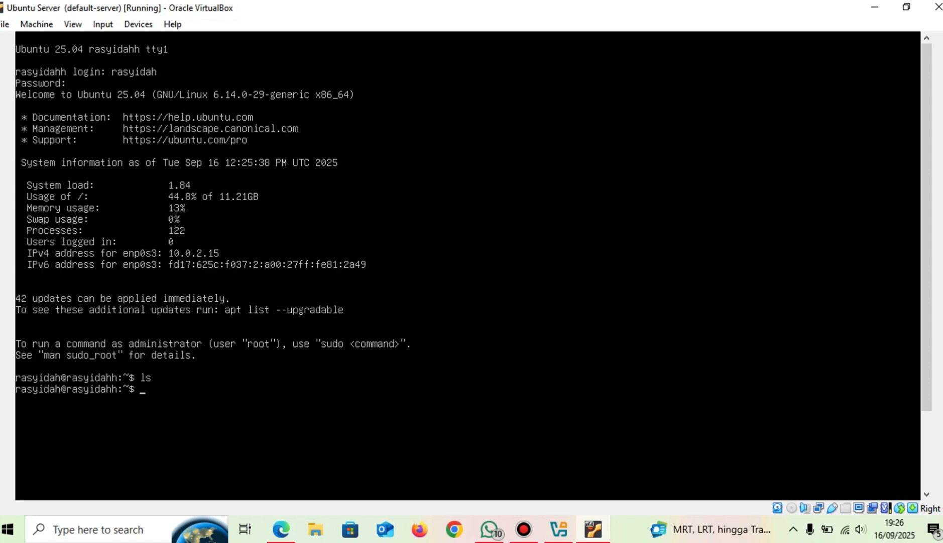
text(t)
text(ouv)
text(h)
key(BackSpace)
key(BackSpace)
text(ch a.txt)
key(Return)
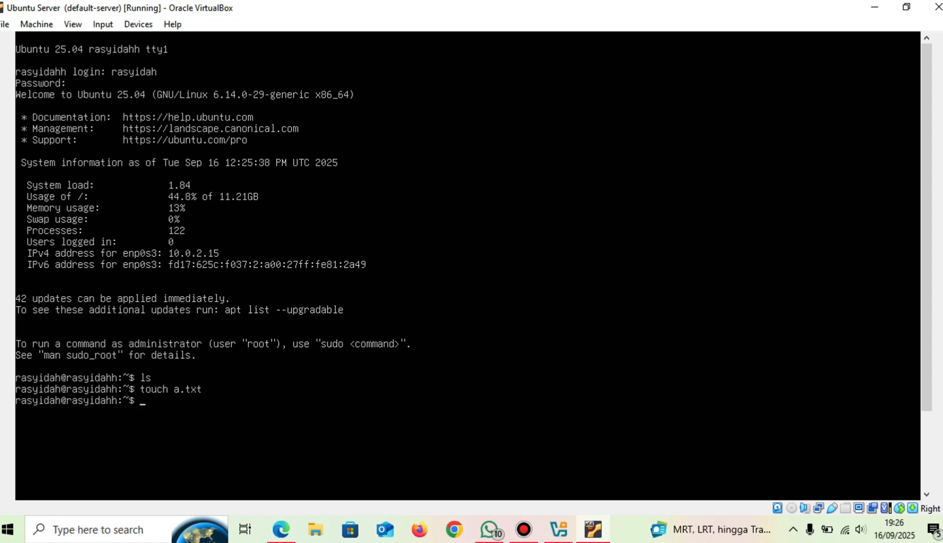
text(ls)
key(Return)
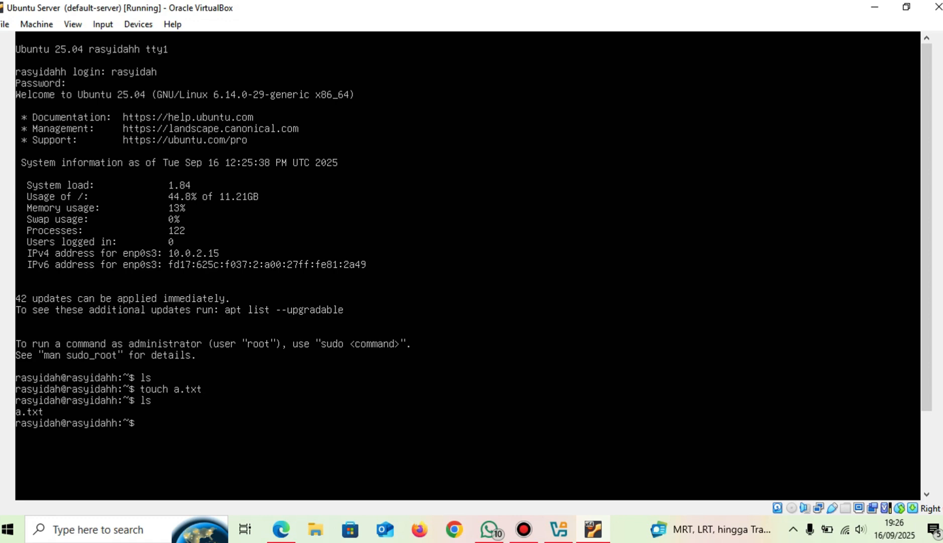
Step: Create the empty files b.txt and c.txt with touch and list the home directory's contents
text(touch b.txt)
key(Return)
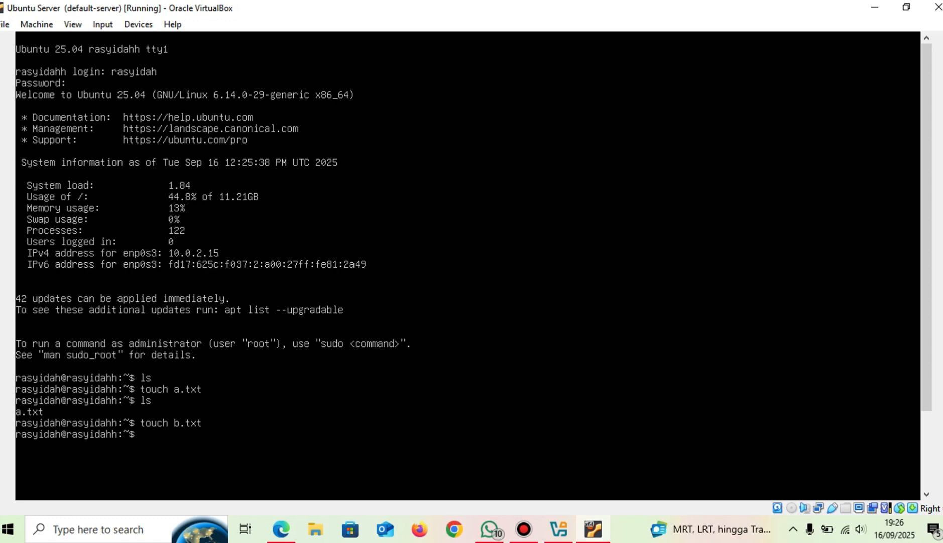
text(touch c.txt)
key(Return)
text(ls)
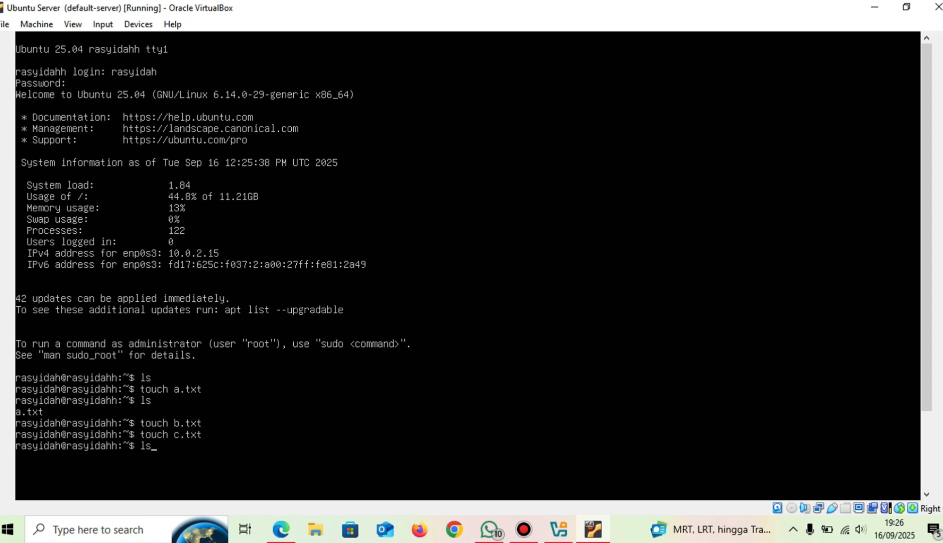
key(Return)
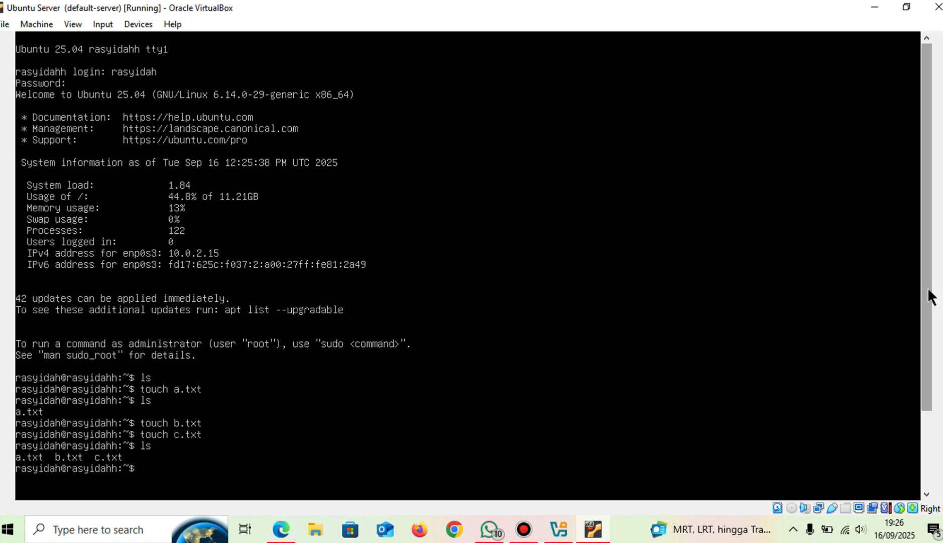
Step: Close the running Ubuntu Server virtual machine by powering it off without restoring the current snapshot
drag(928, 288, 926, 370)
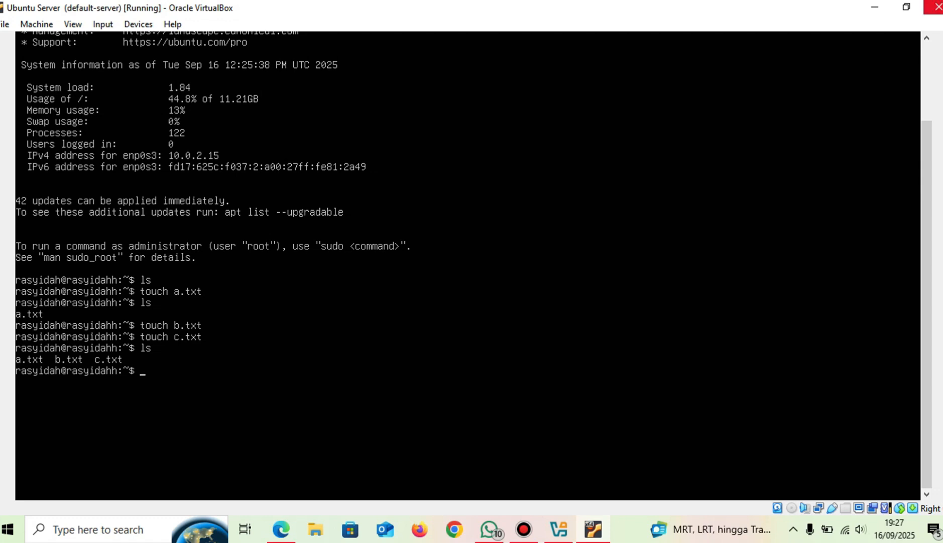
click(935, 7)
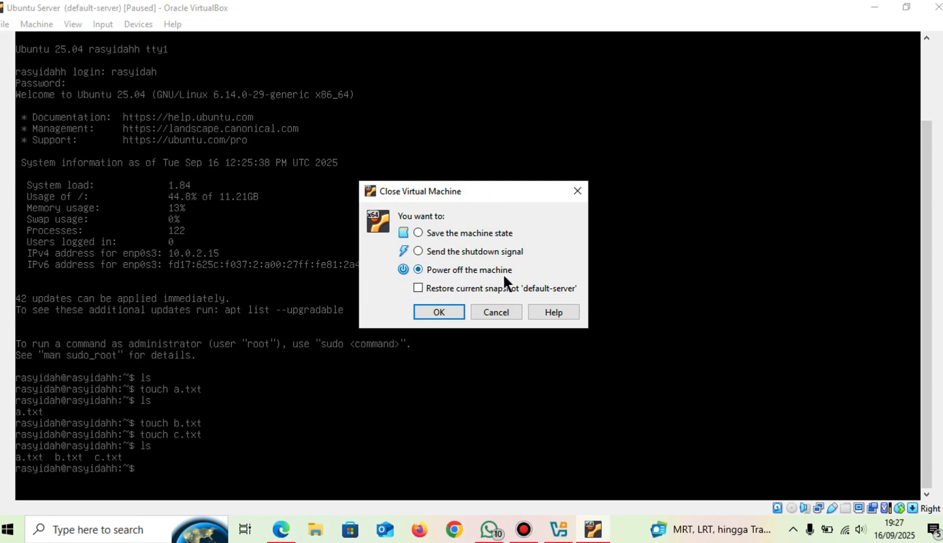
click(456, 312)
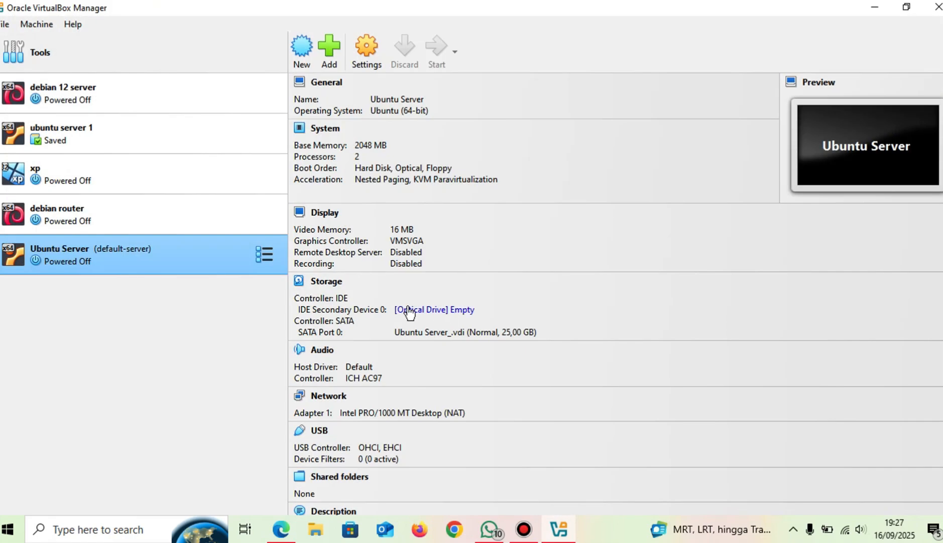
Step: Restore the Ubuntu Server virtual machine to its default-server snapshot
click(268, 254)
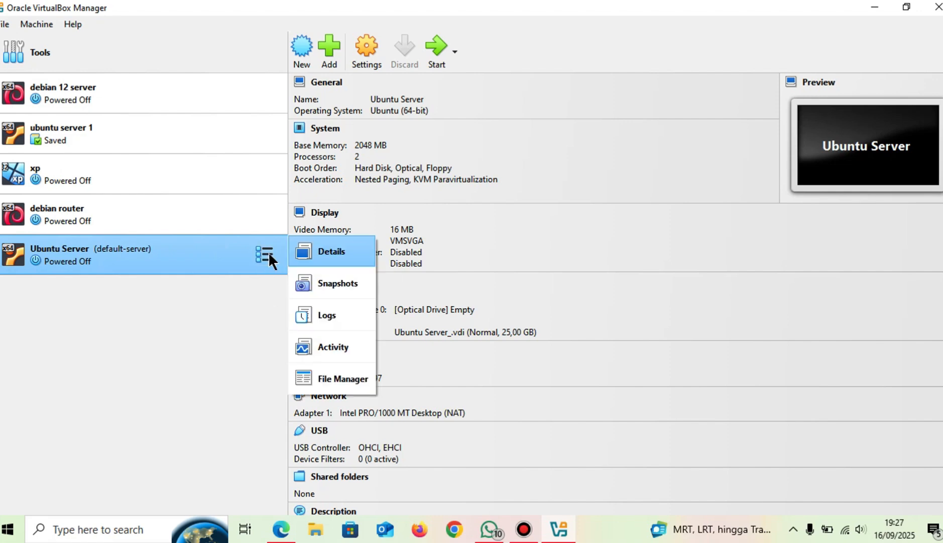
click(344, 284)
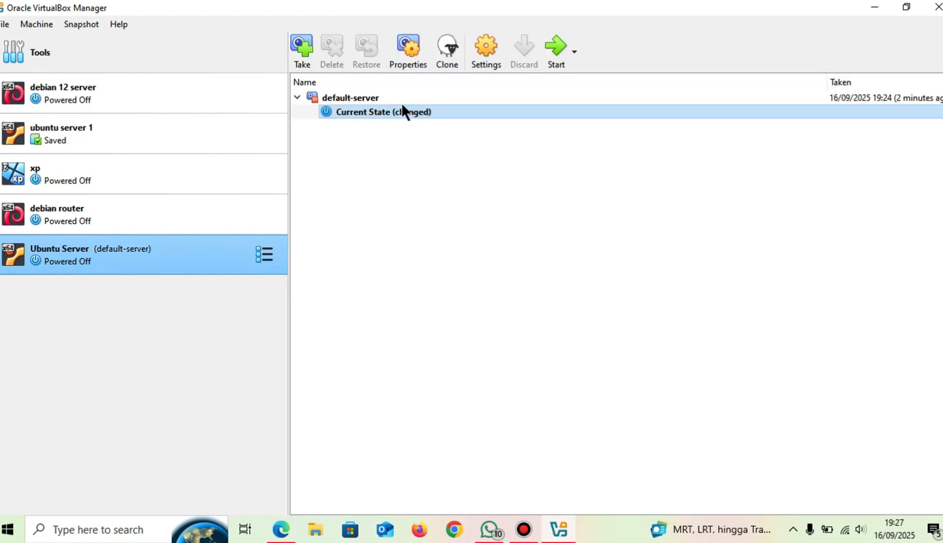
click(382, 96)
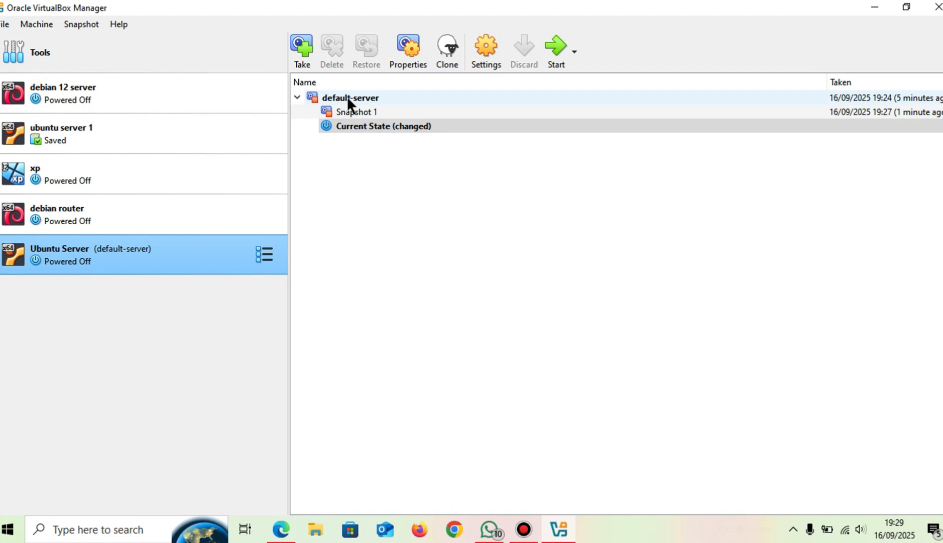
click(347, 99)
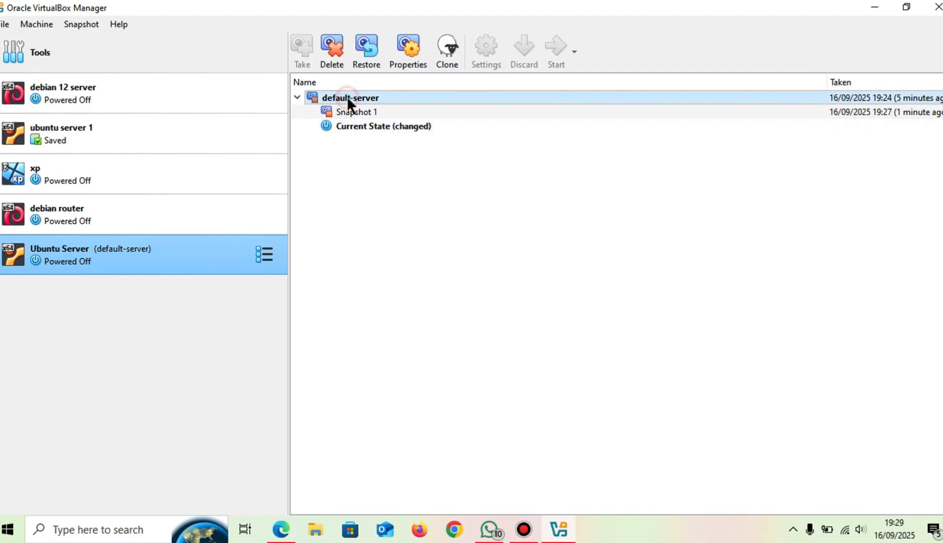
click(368, 49)
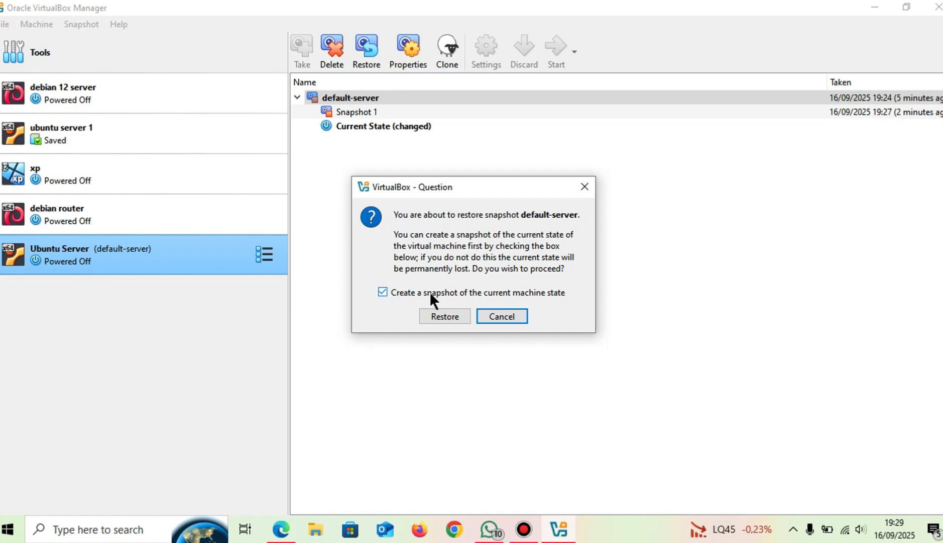
click(391, 292)
click(450, 317)
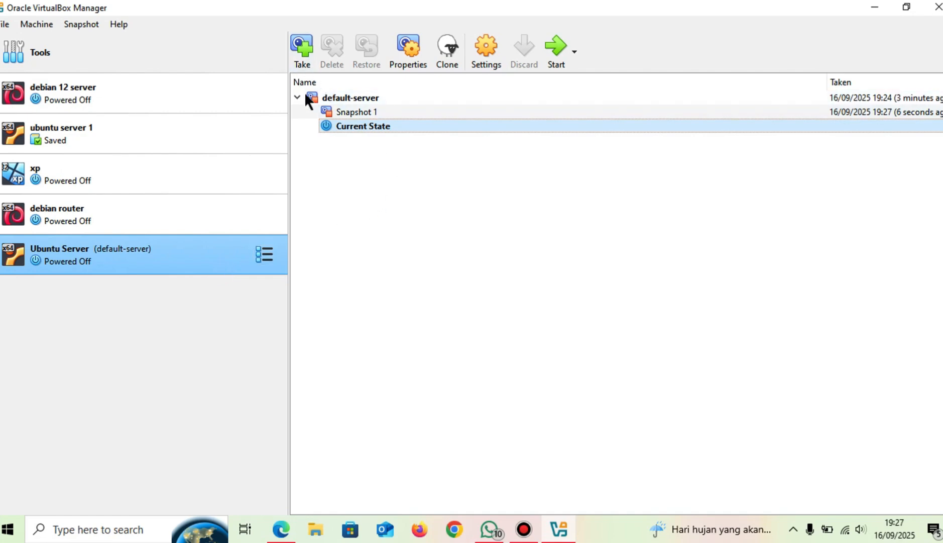
Step: Start the restored Ubuntu Server virtual machine from its details and power it off at the login prompt
click(270, 250)
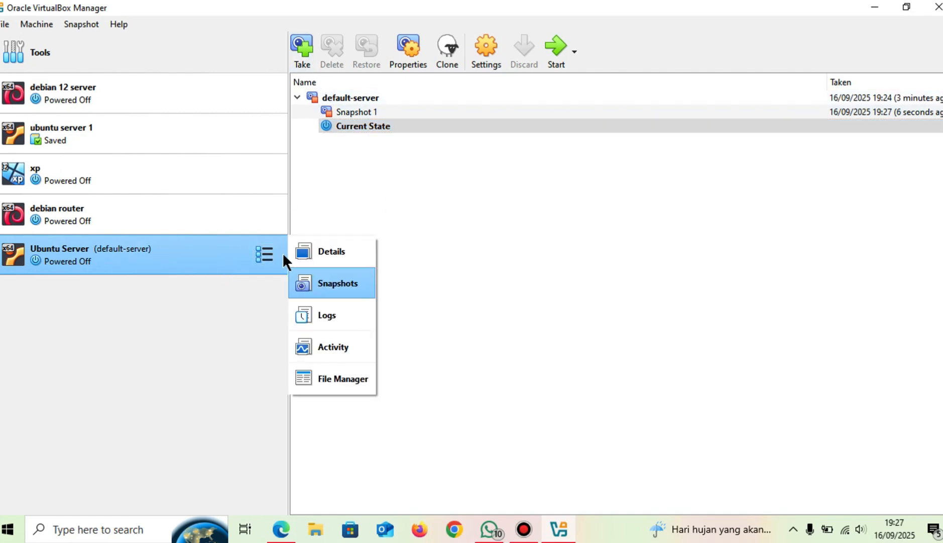
click(320, 251)
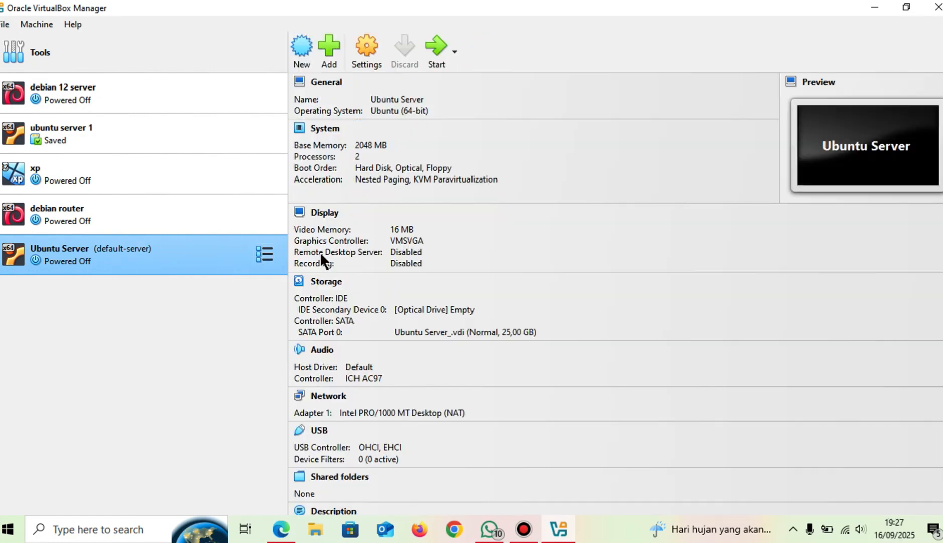
click(436, 41)
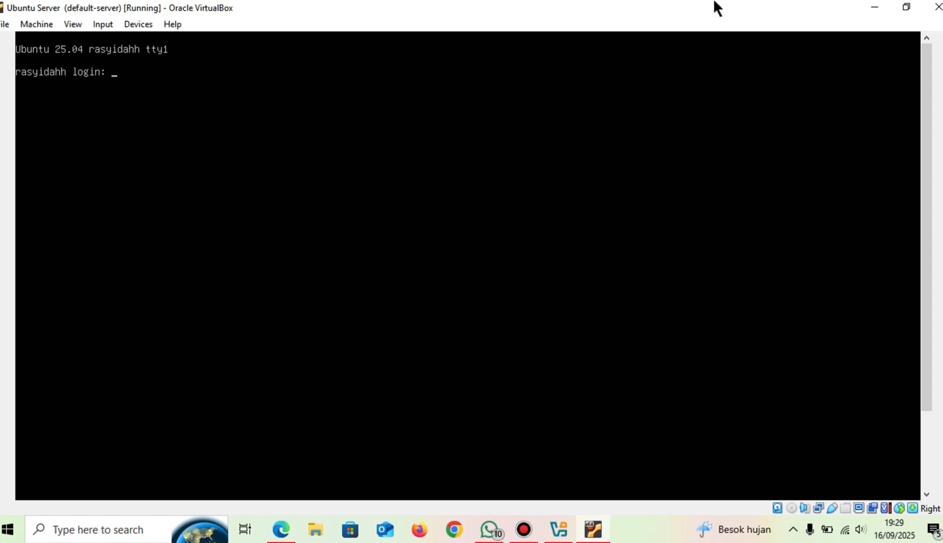
click(936, 7)
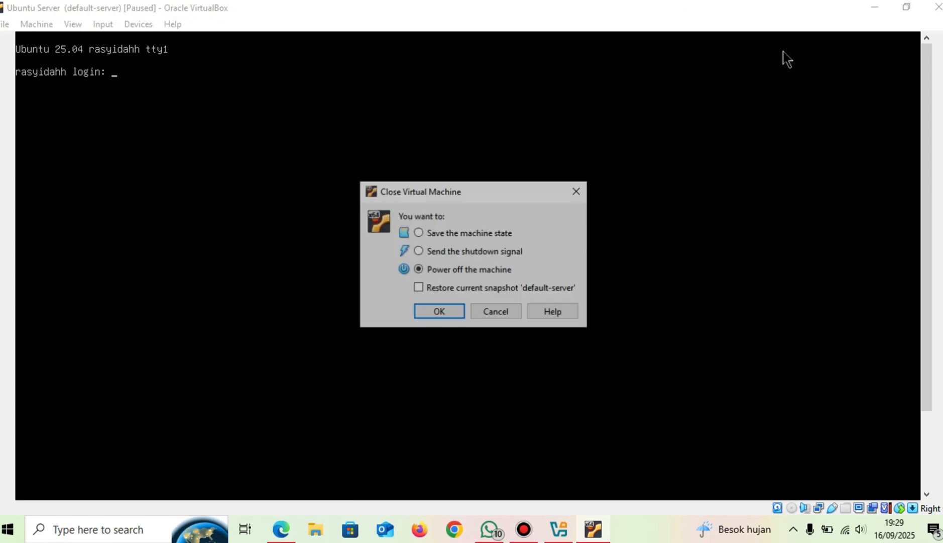
click(420, 309)
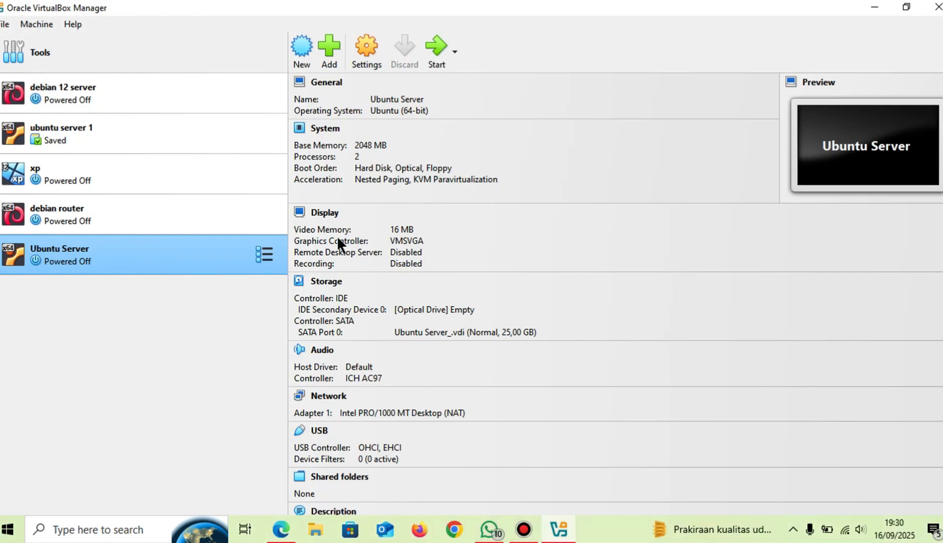
Step: Start the Ubuntu Server virtual machine again and log in with the account's username and password
click(445, 53)
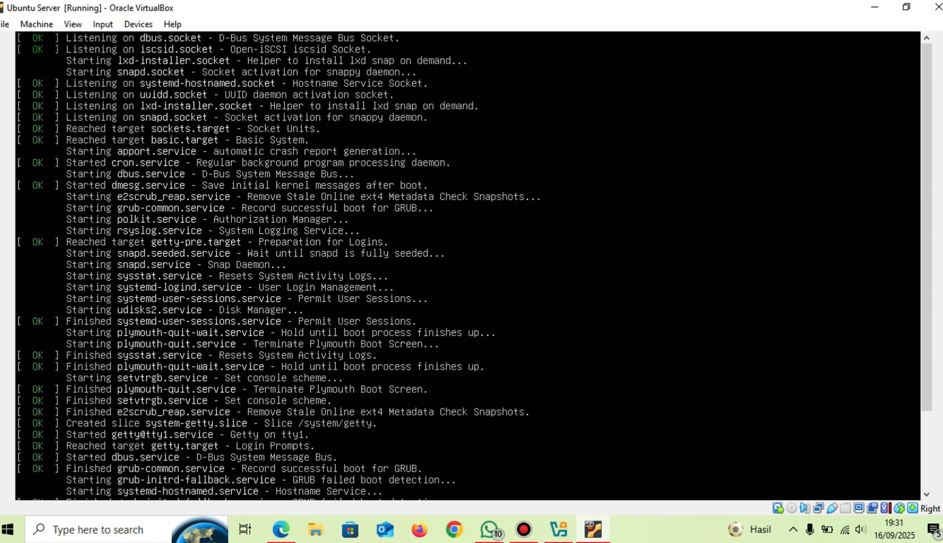
text(rasy)
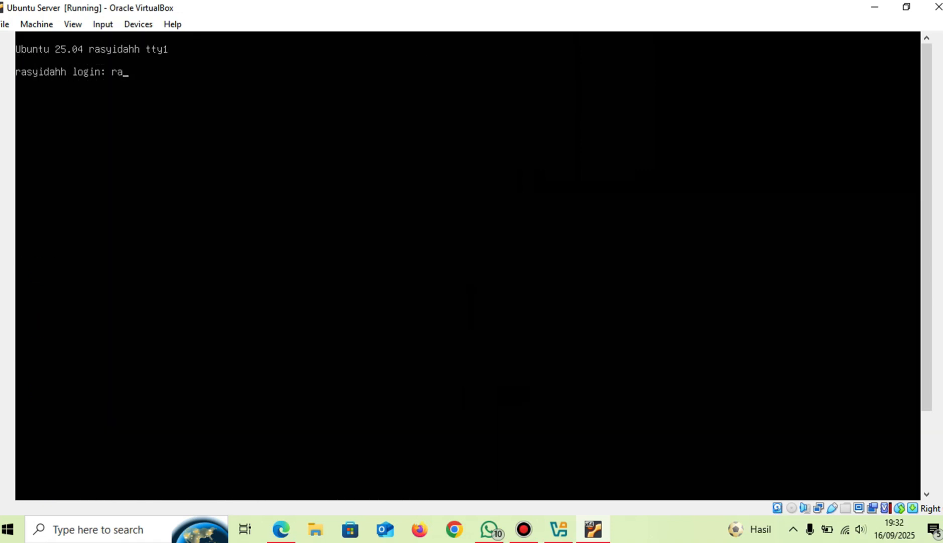
text(idah)
key(Return)
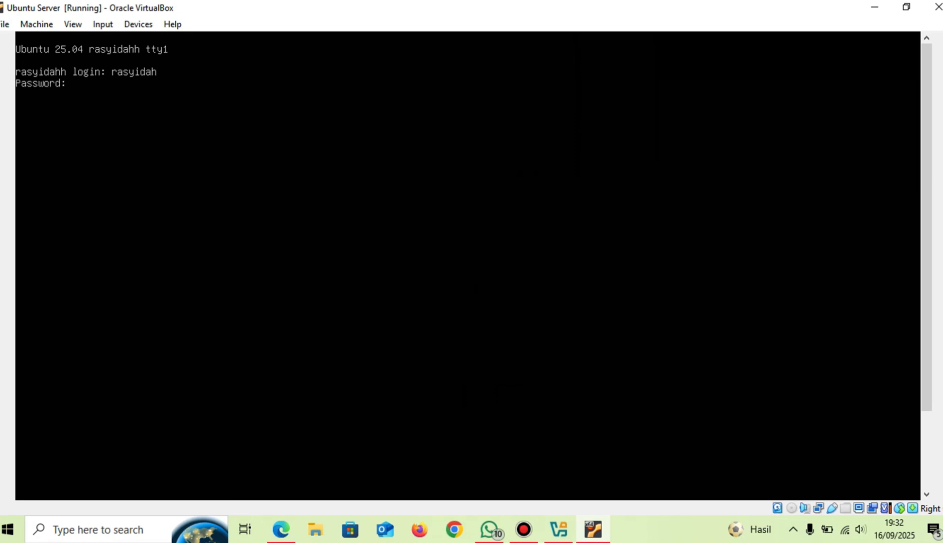
key(Return)
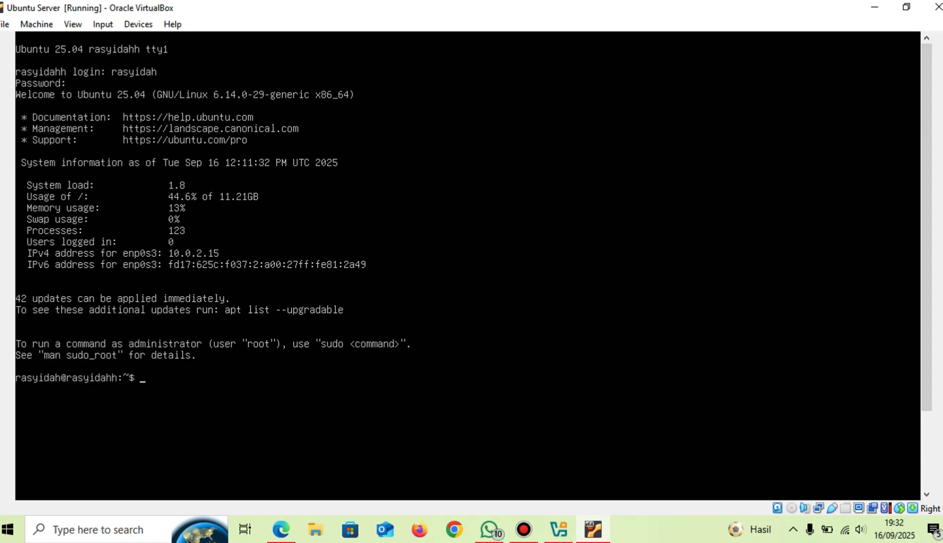
Step: List the home directory's contents to check which files exist after the snapshot restore
text(ls)
key(Return)
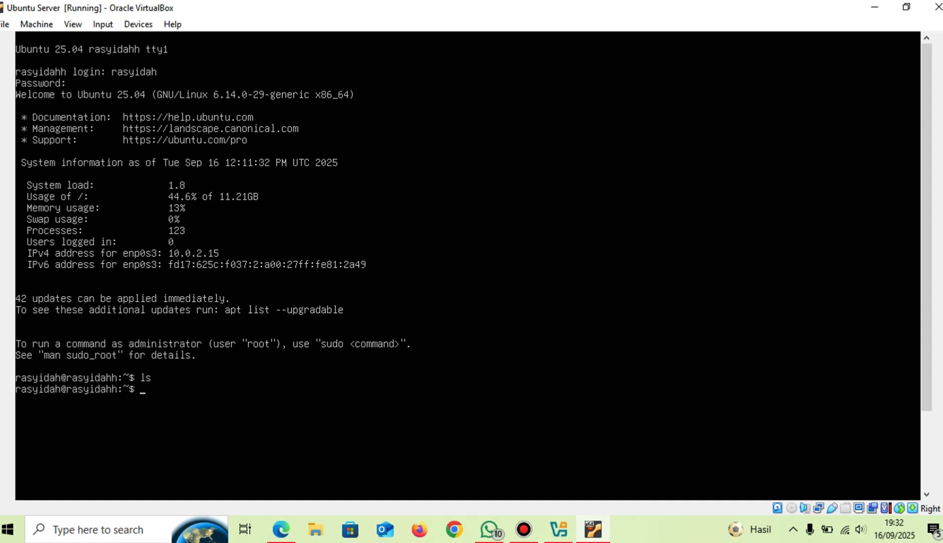
key(Return)
key(Return)
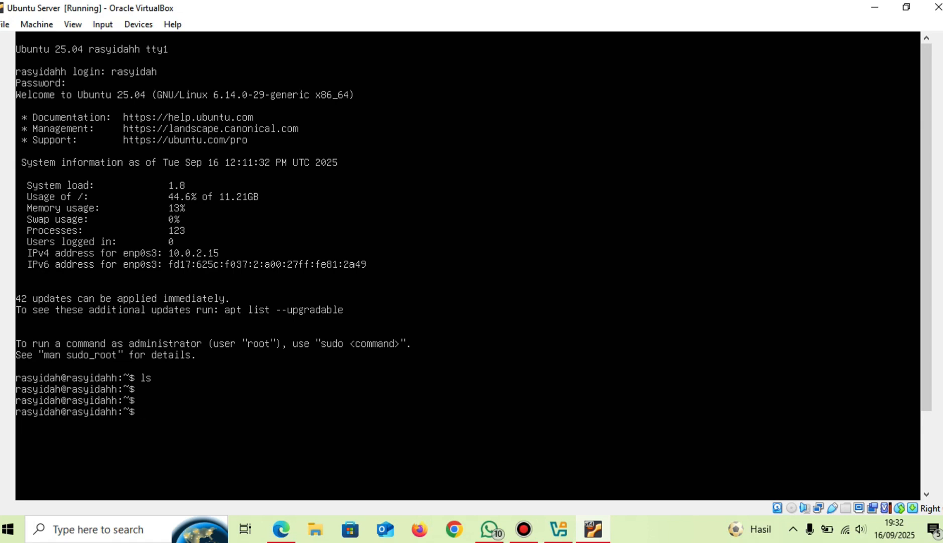
Step: Switch to the PDF presentation in Microsoft Edge and view the closing Terima Kasih slide
click(293, 533)
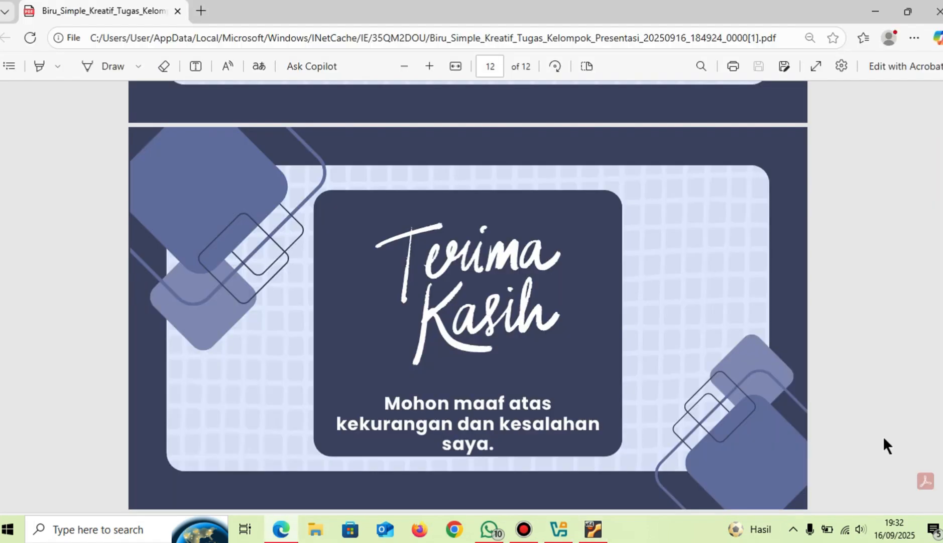